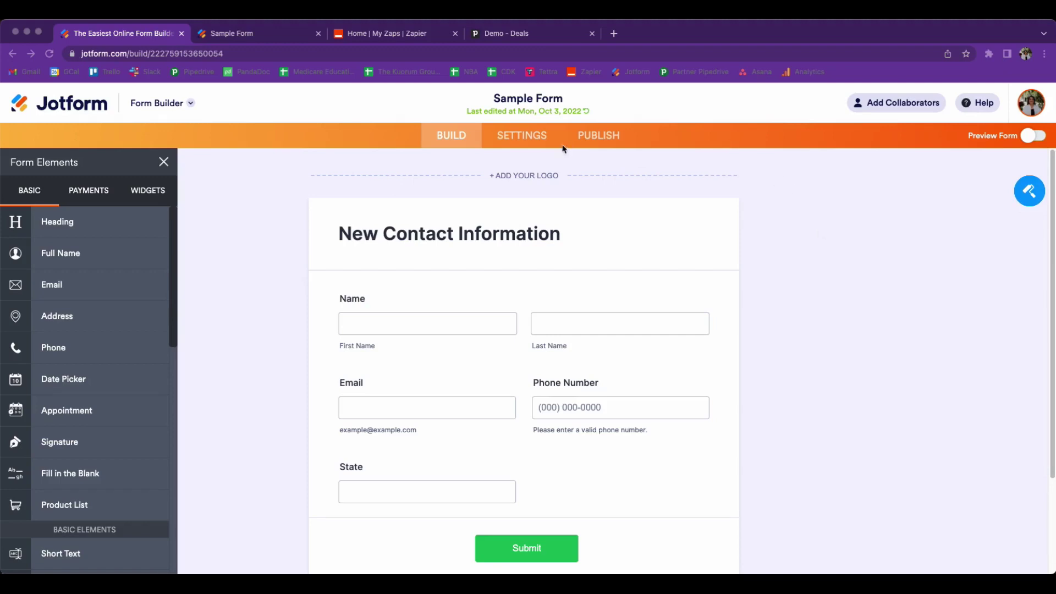
- Open the Sample Form's Publish page to show its direct share link
click(590, 145)
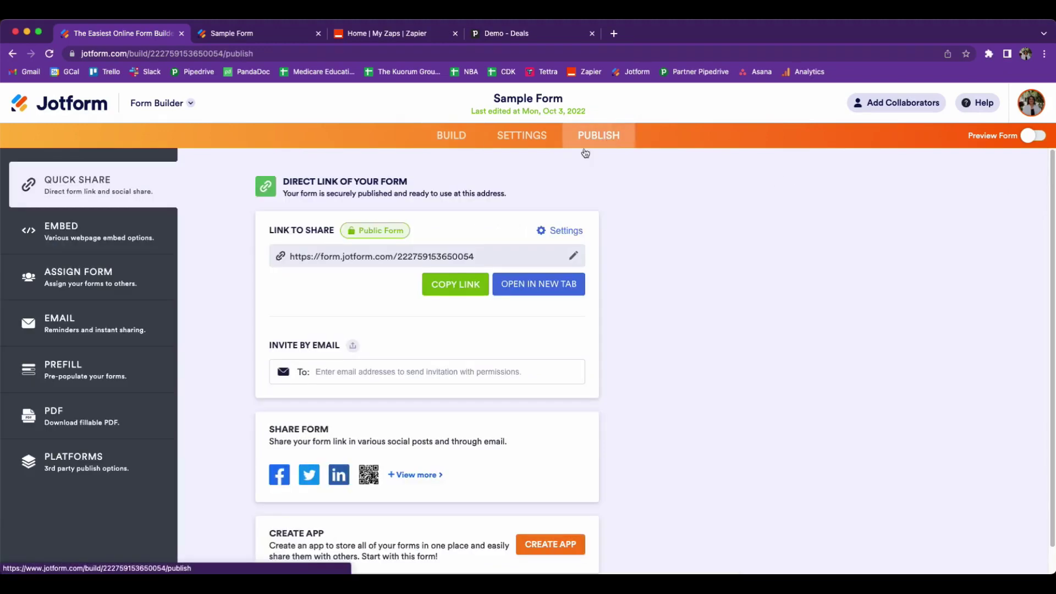
- Open the live Sample Form in a new tab and enter a test first and last name
click(527, 290)
click(455, 34)
click(390, 251)
click(620, 249)
- Fill in the test email and phone number, set State to CA, and submit the form
click(427, 334)
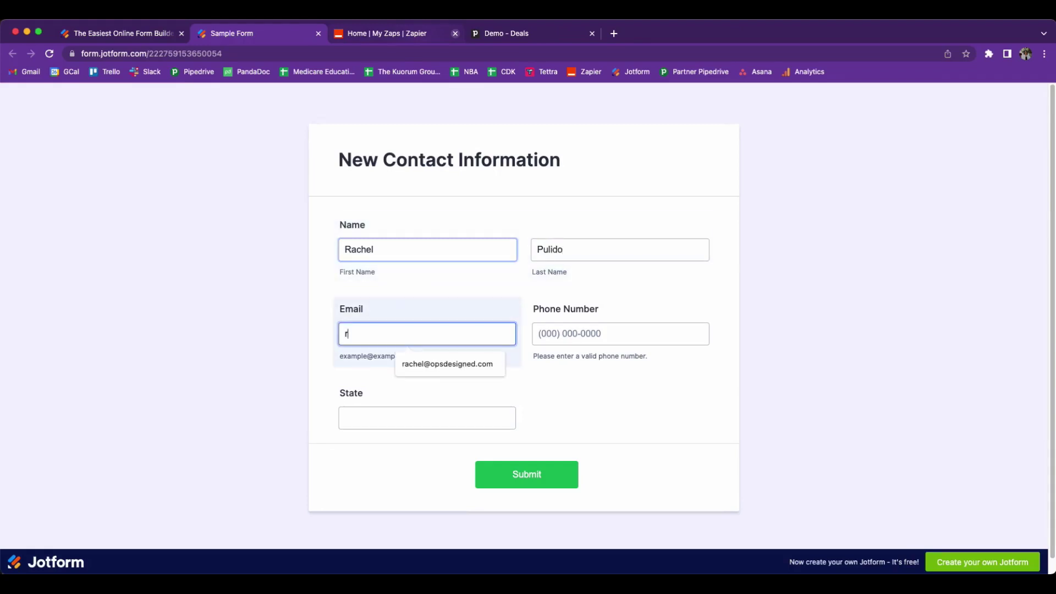
click(444, 364)
click(582, 333)
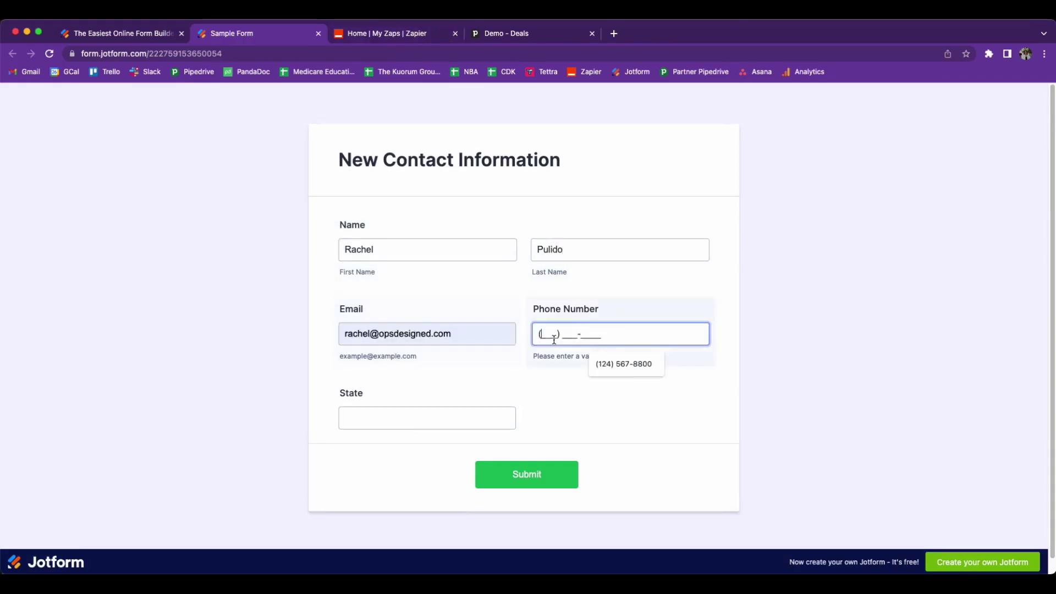
click(599, 367)
click(417, 417)
text(CA)
click(532, 474)
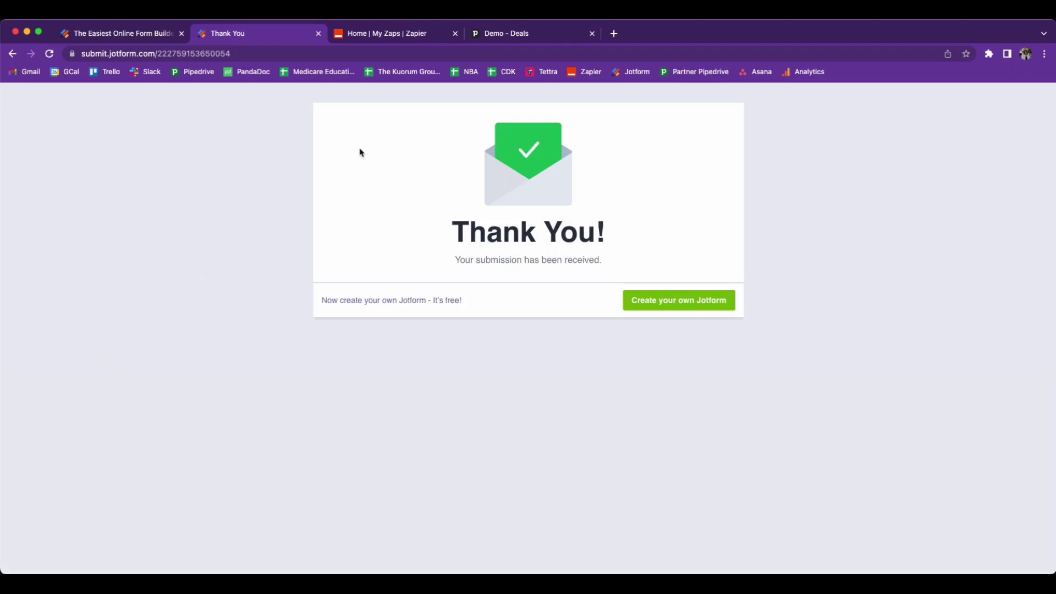
- Create a new Zap with Jotform as the trigger app and New Submission as its event
click(355, 36)
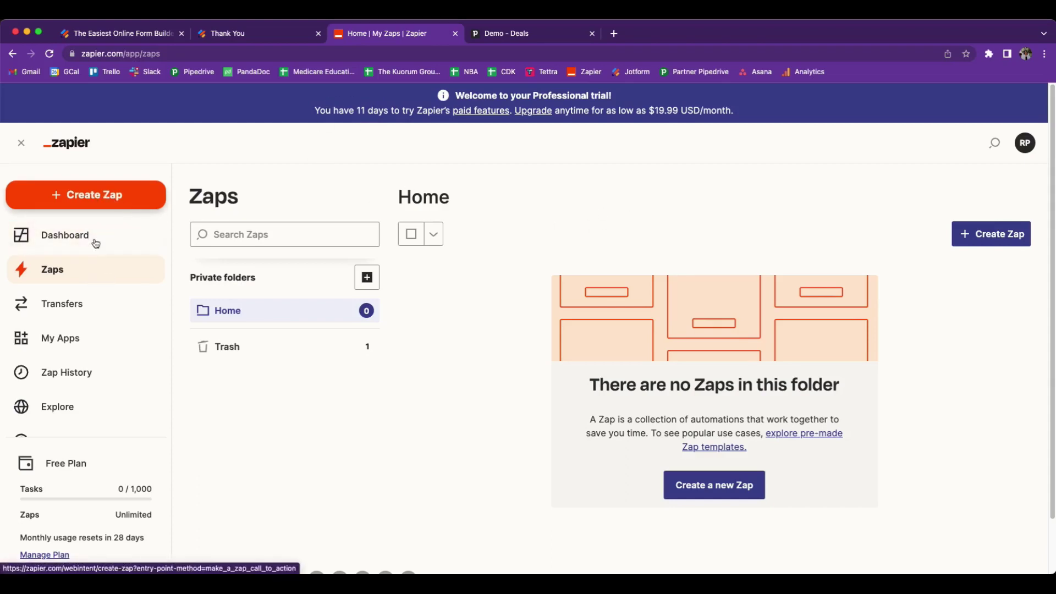
click(115, 199)
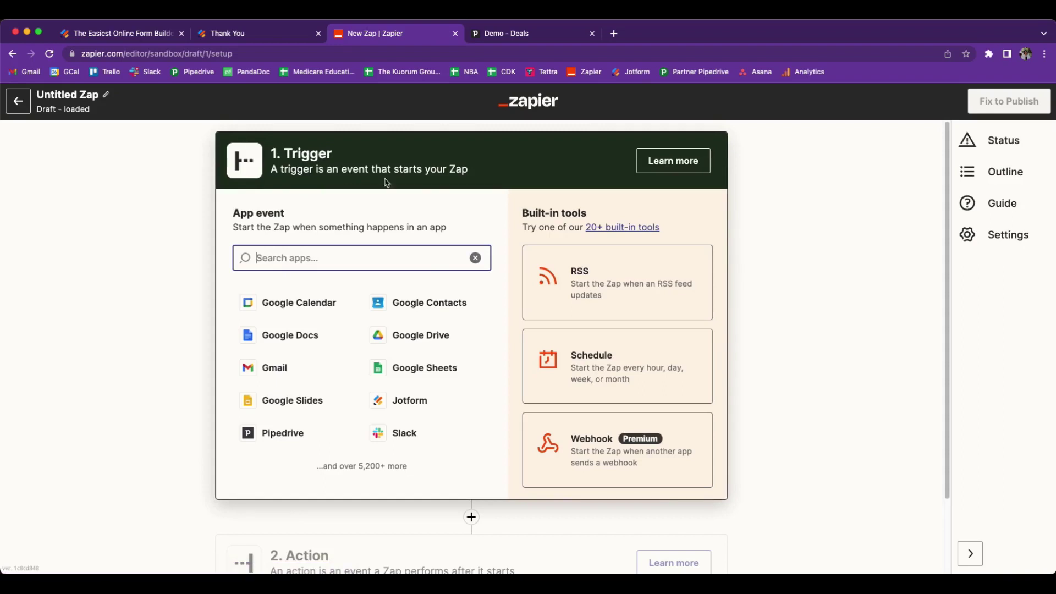
click(310, 258)
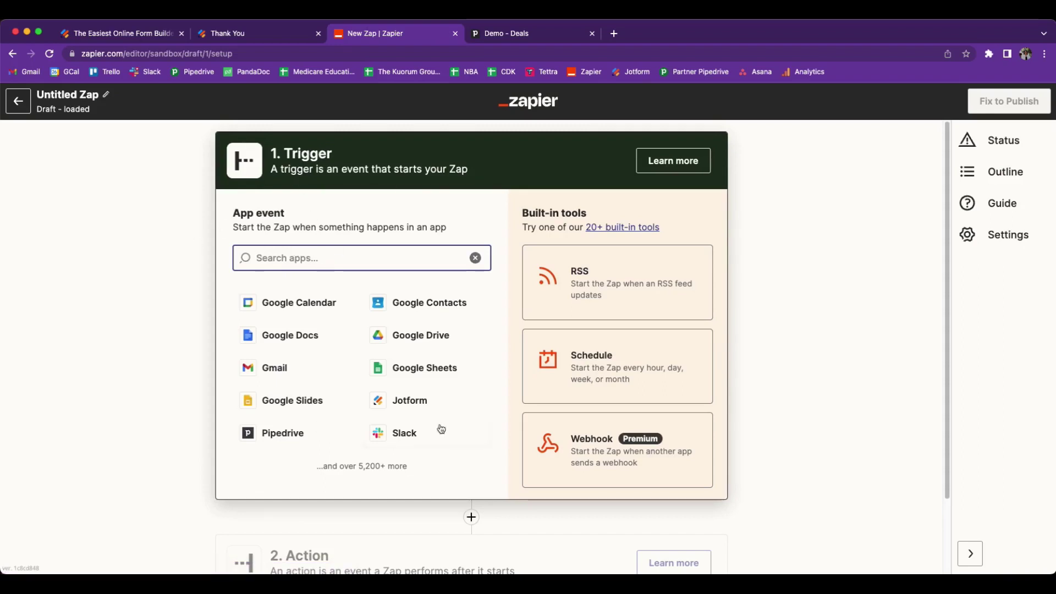
click(430, 411)
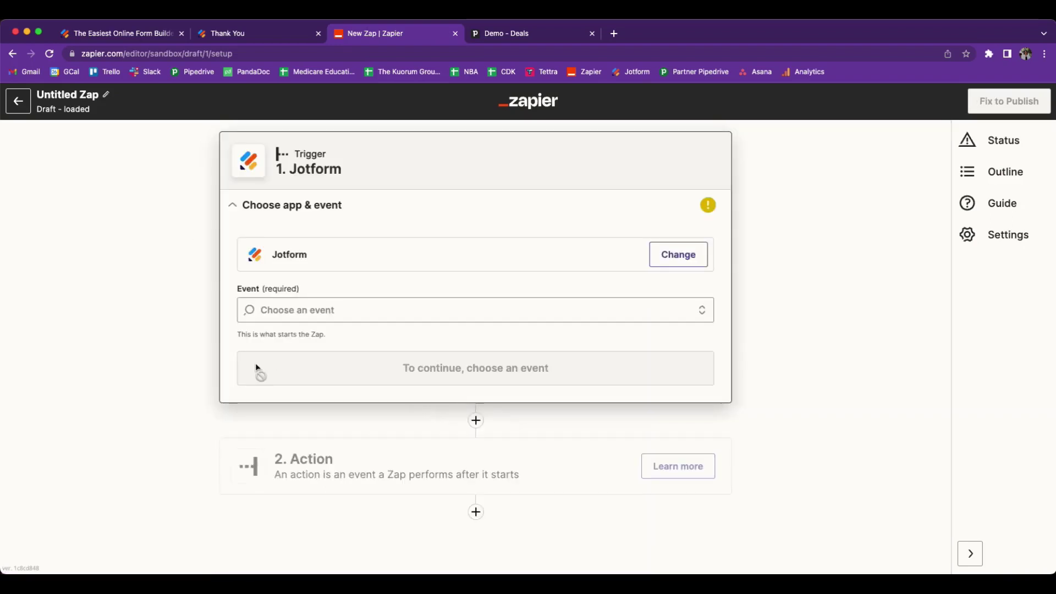
click(407, 312)
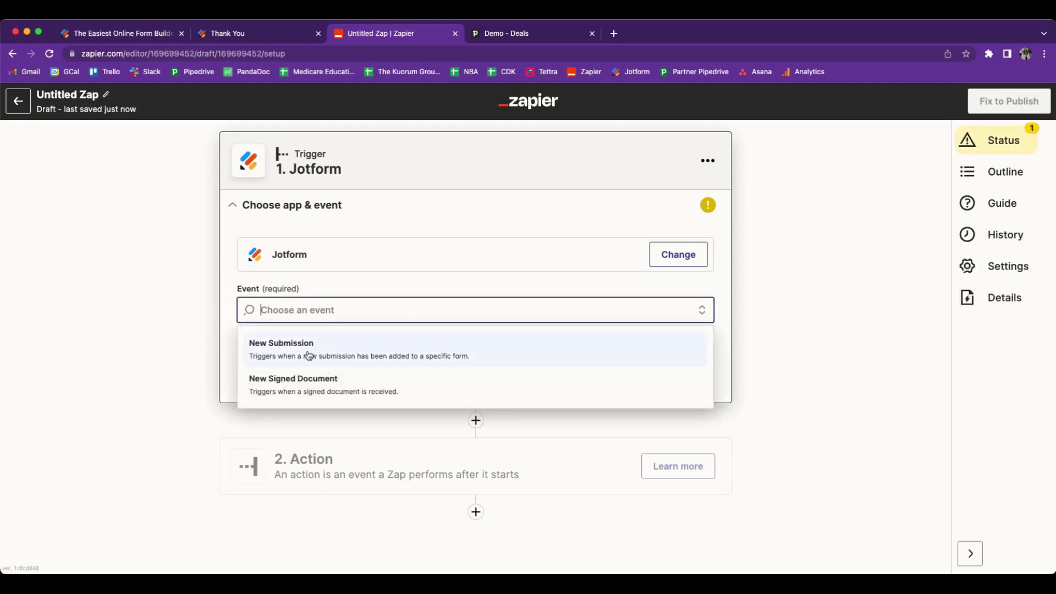
click(525, 364)
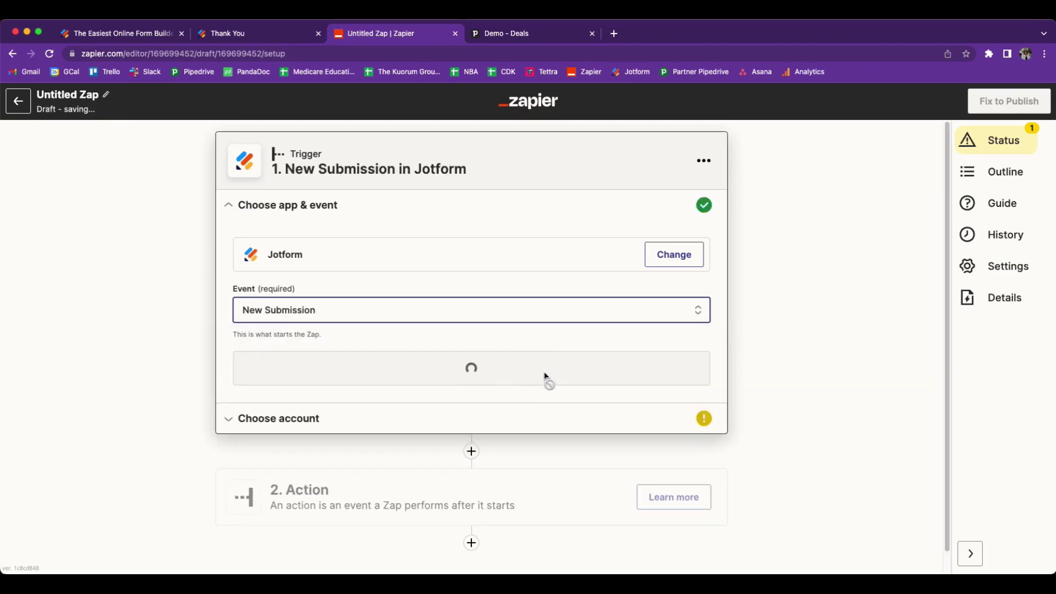
click(402, 373)
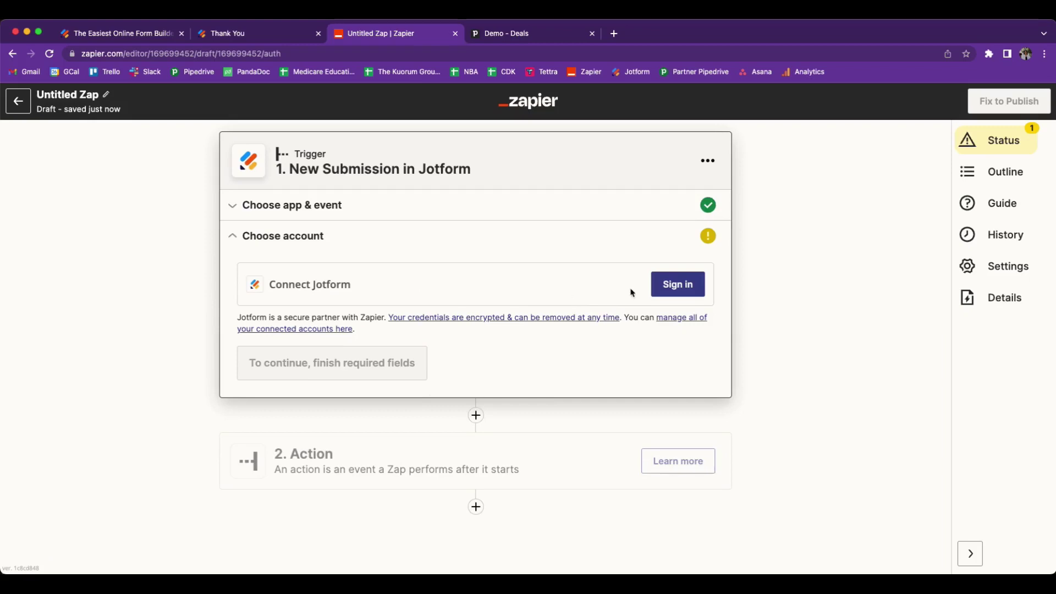
- Authorize a Jotform account and choose Sample Form as the form the trigger watches
click(668, 284)
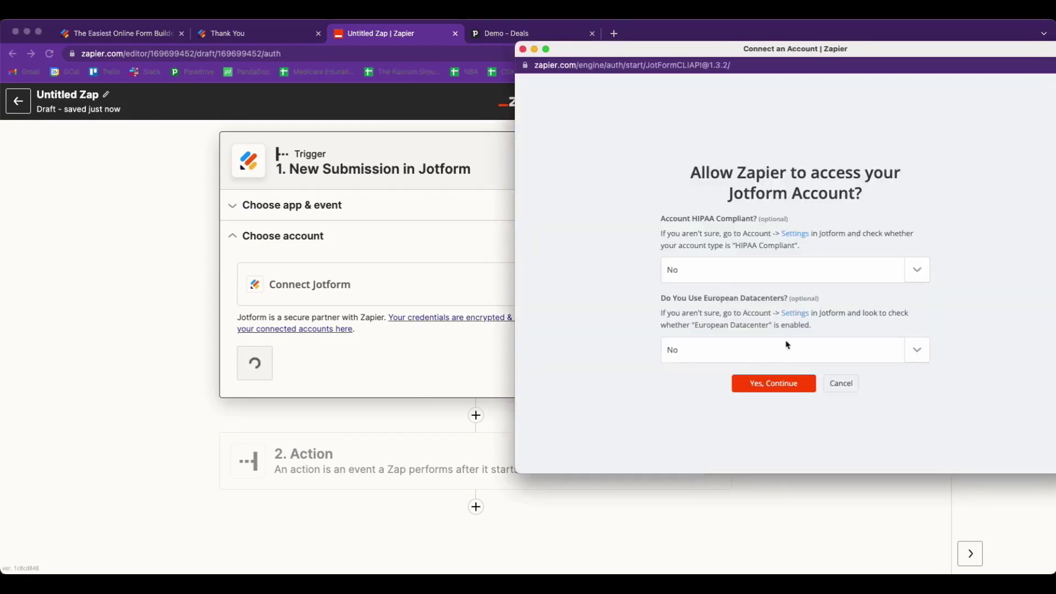
click(776, 384)
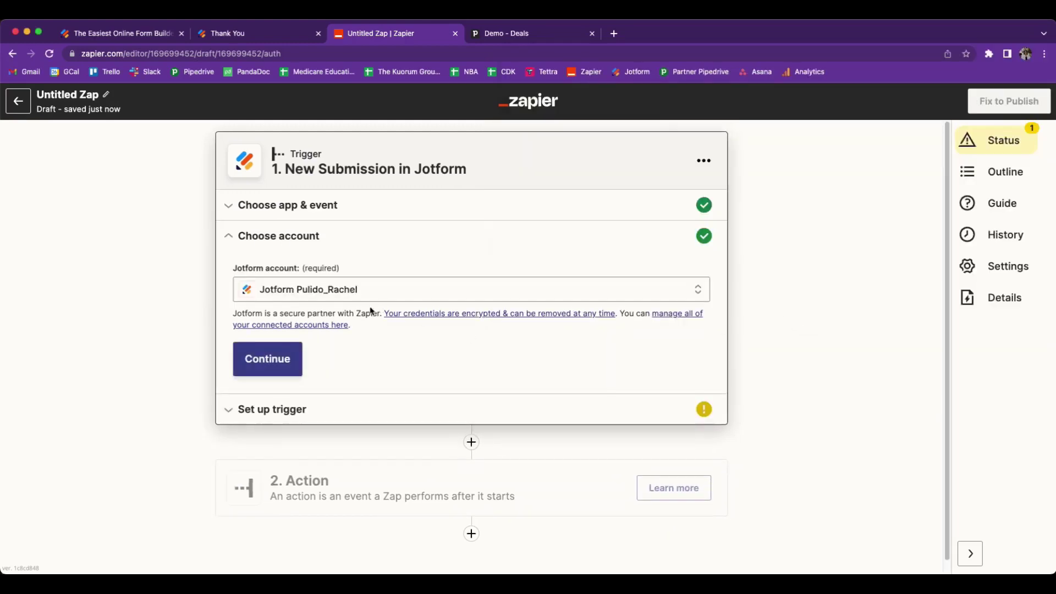
click(273, 357)
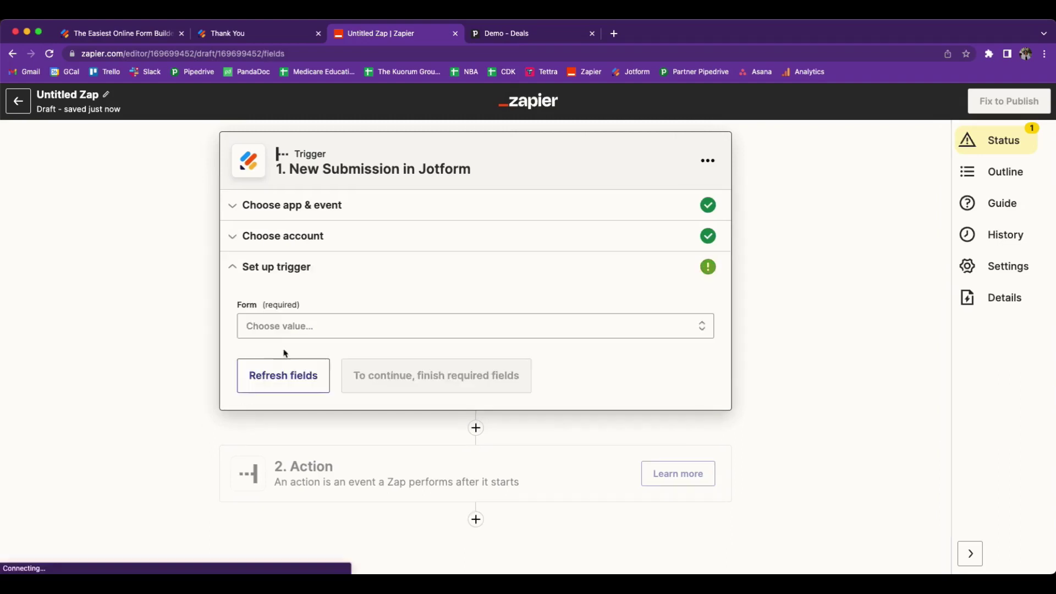
click(373, 328)
click(343, 460)
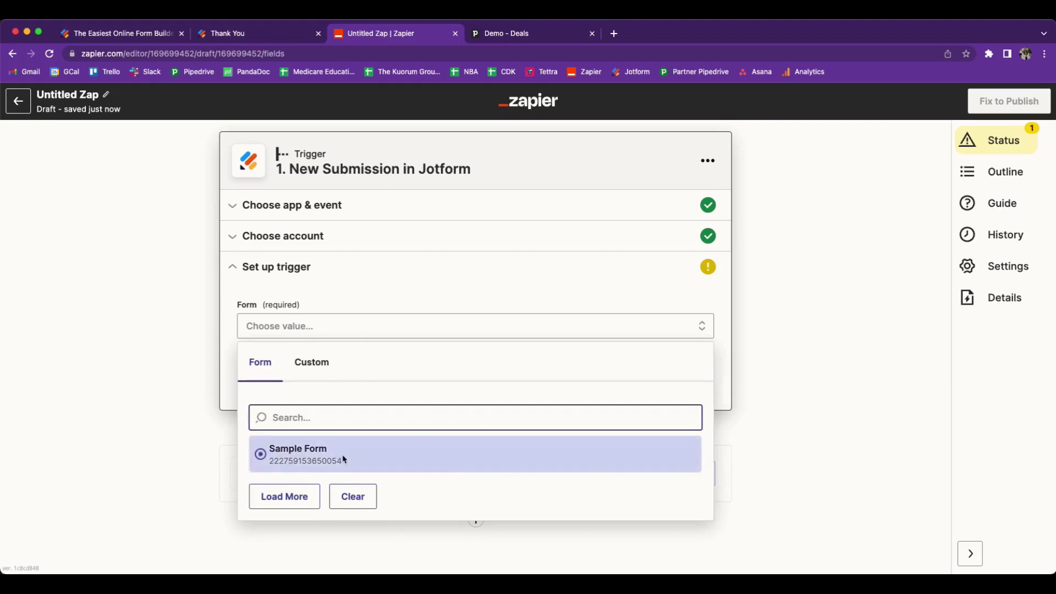
click(295, 461)
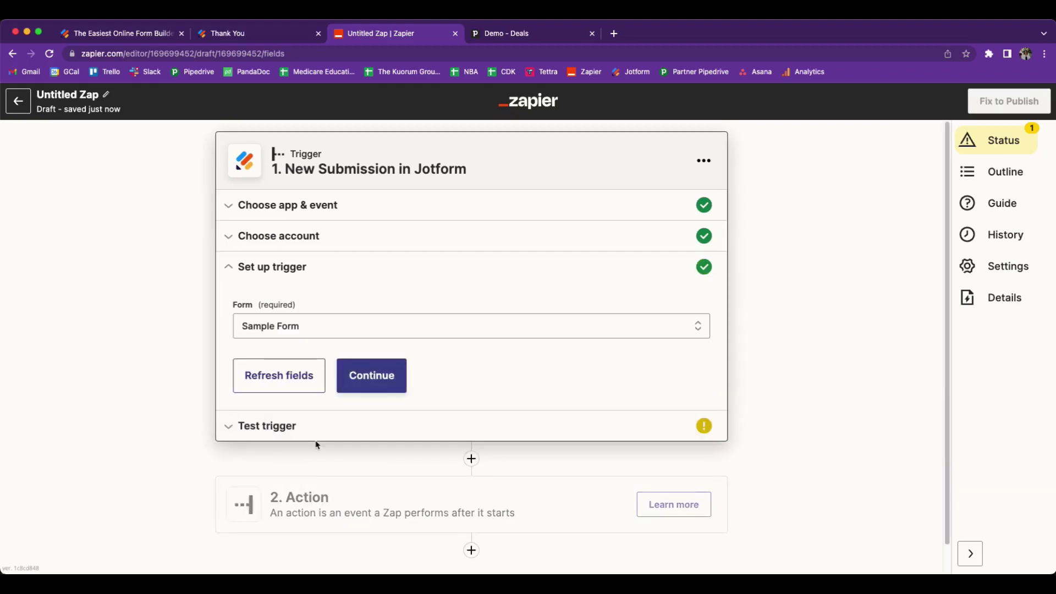
click(365, 379)
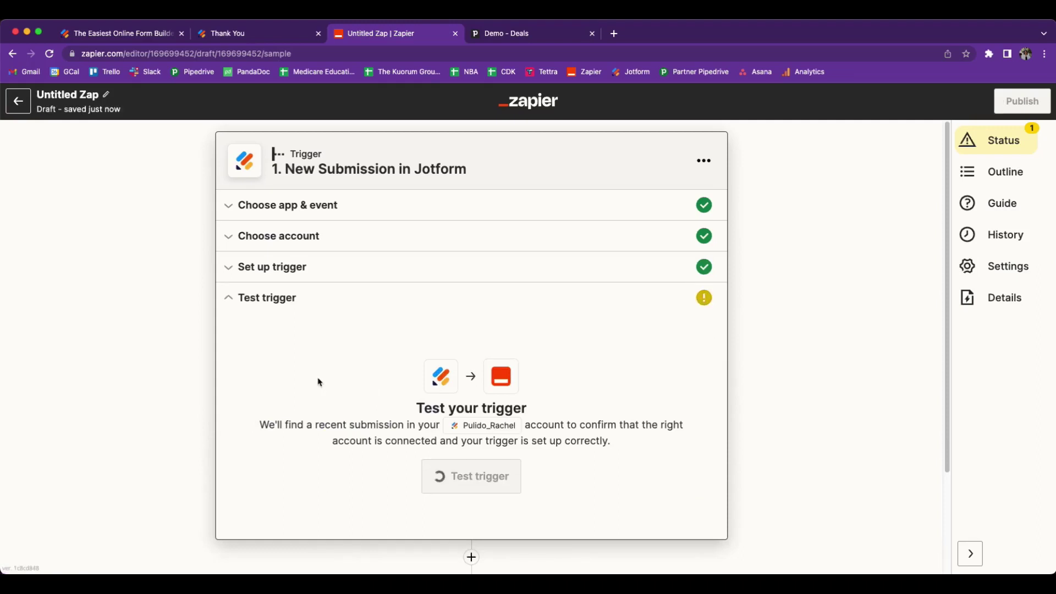
- Test the trigger, review the fetched Sample Form submission's fields, and continue to the action
click(471, 476)
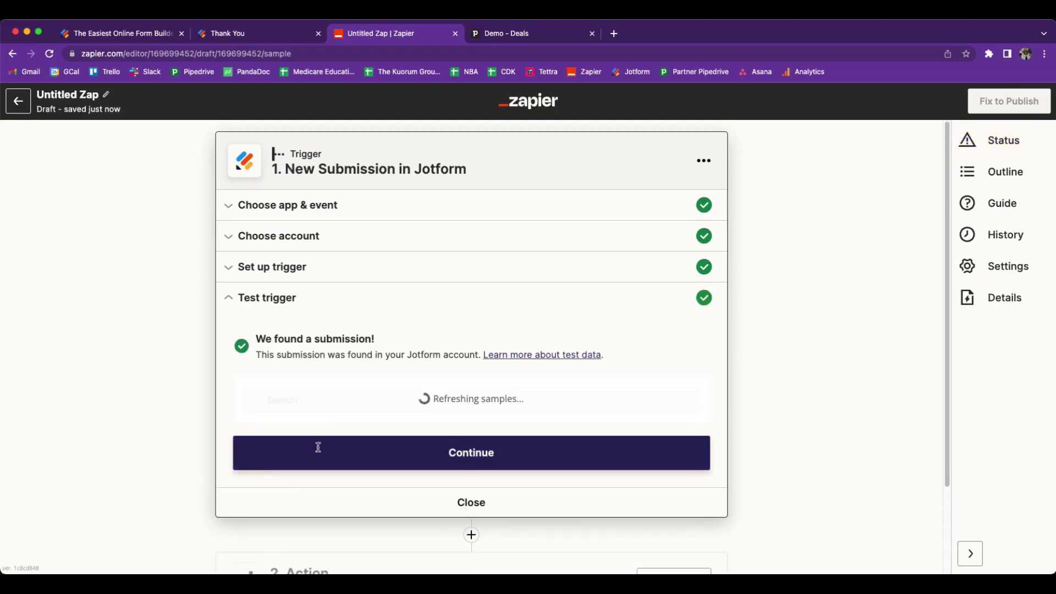
click(293, 397)
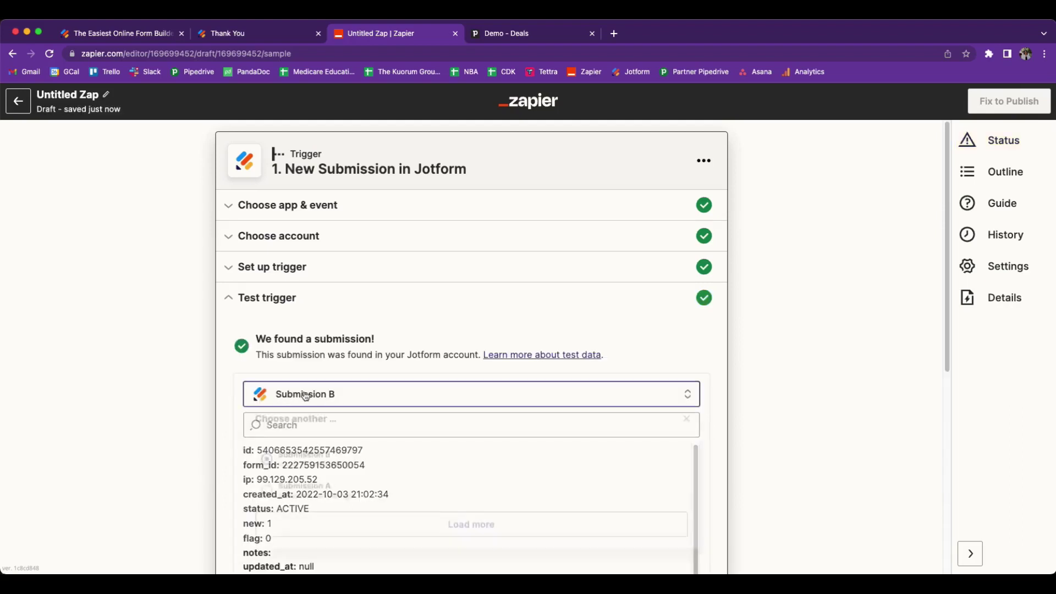
click(228, 412)
scroll(252, 410, down, 5)
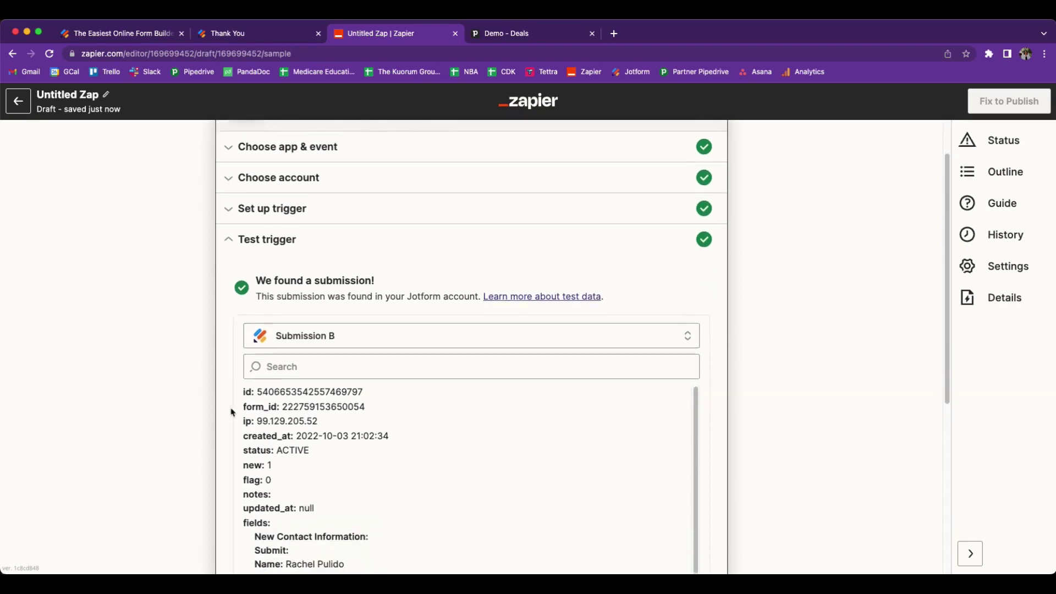
scroll(417, 446, down, 1)
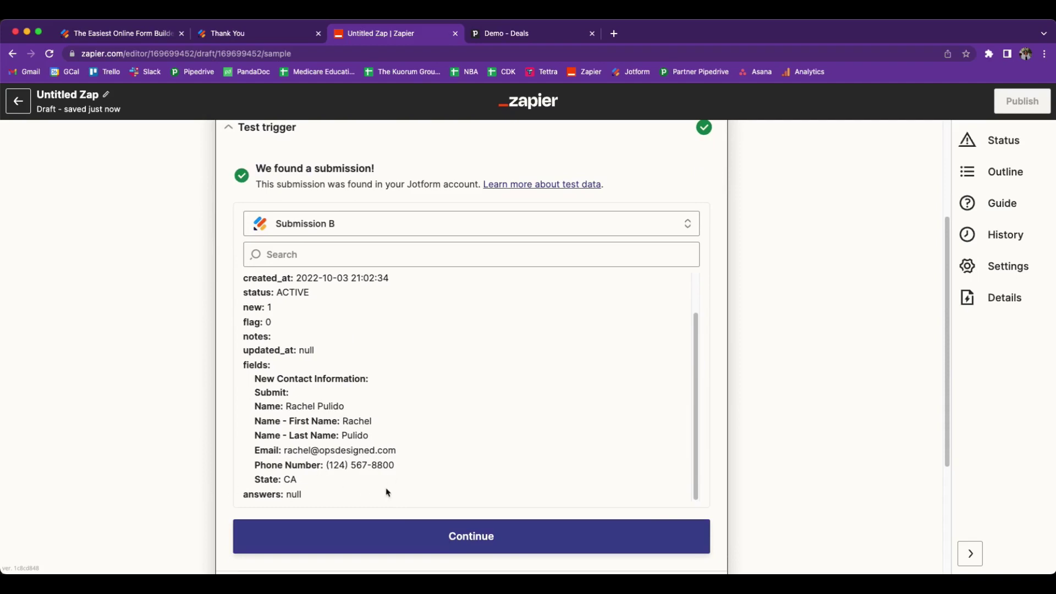
scroll(370, 491, down, 3)
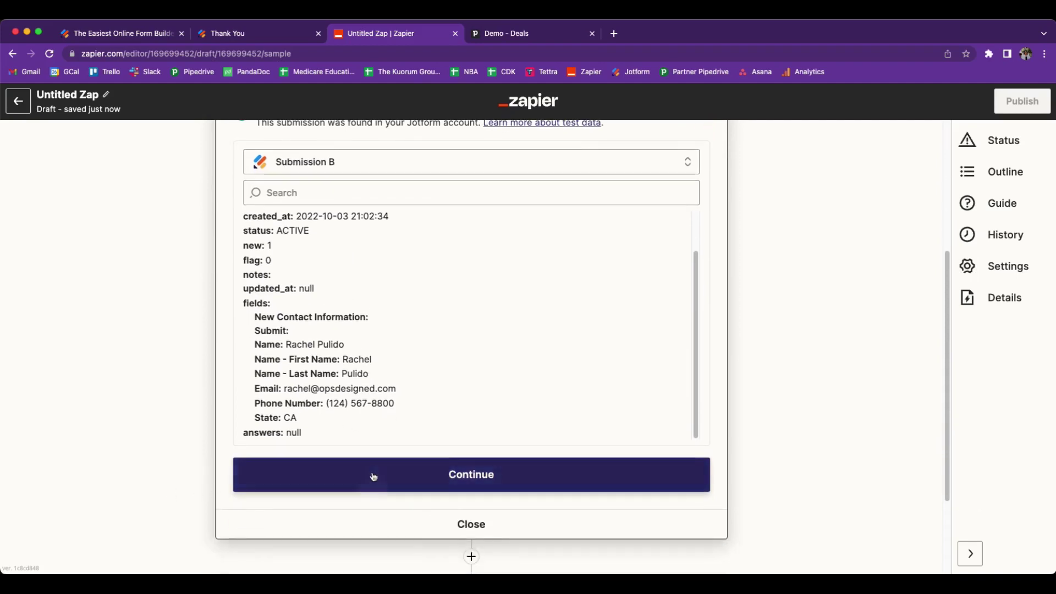
click(370, 475)
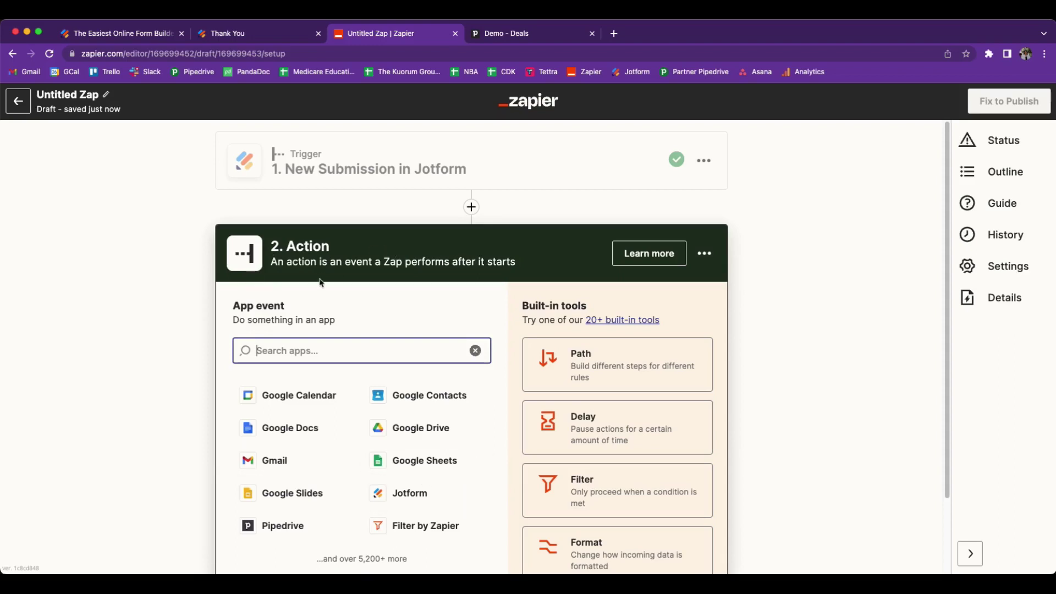
- Choose Pipedrive as the action app with the Find Person event and continue
click(280, 534)
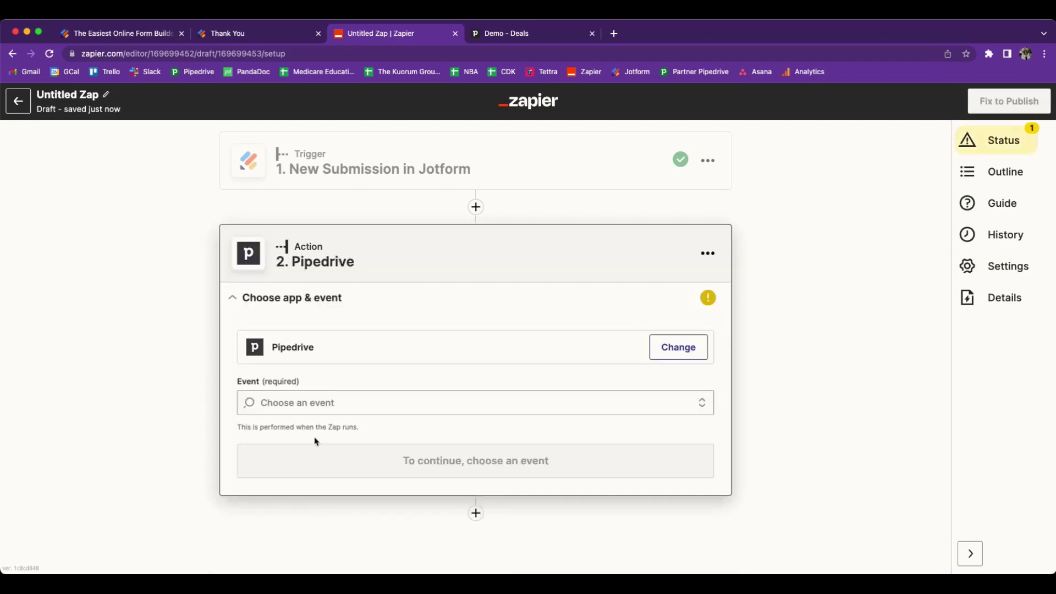
click(319, 404)
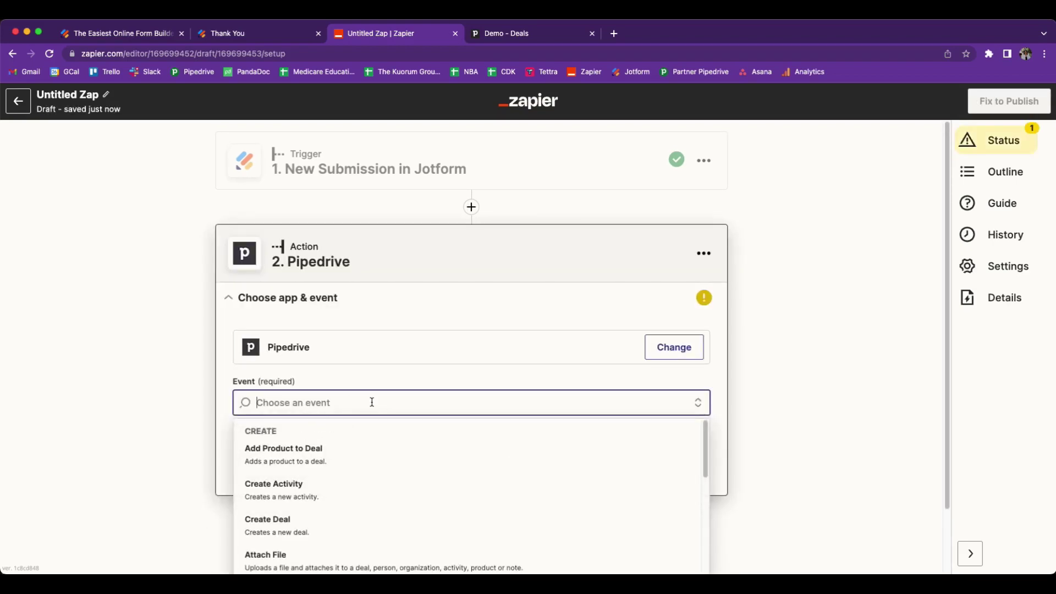
text(find)
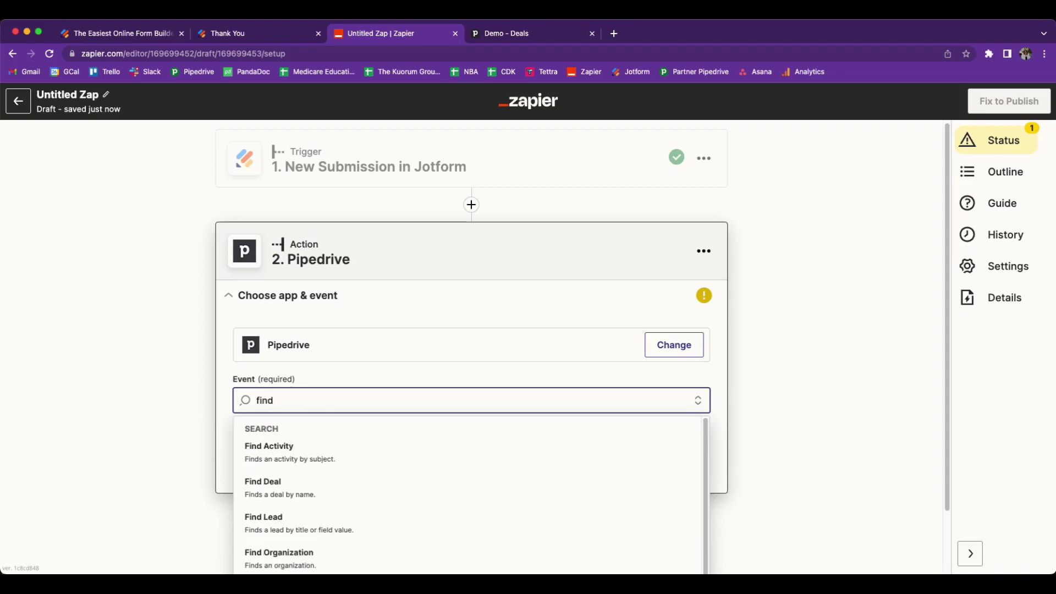
scroll(436, 481, down, 2)
click(405, 519)
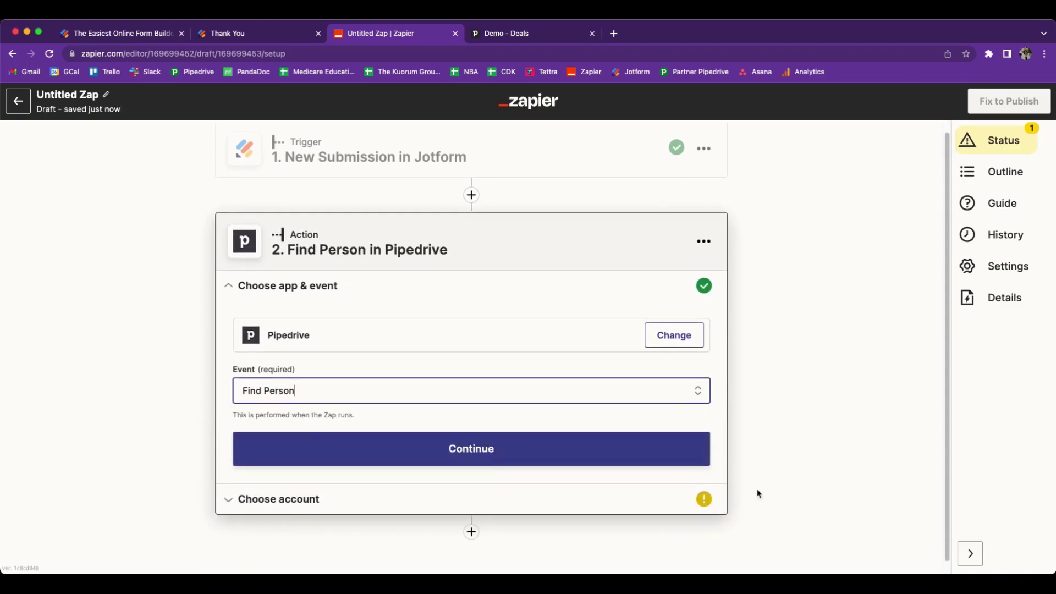
click(450, 450)
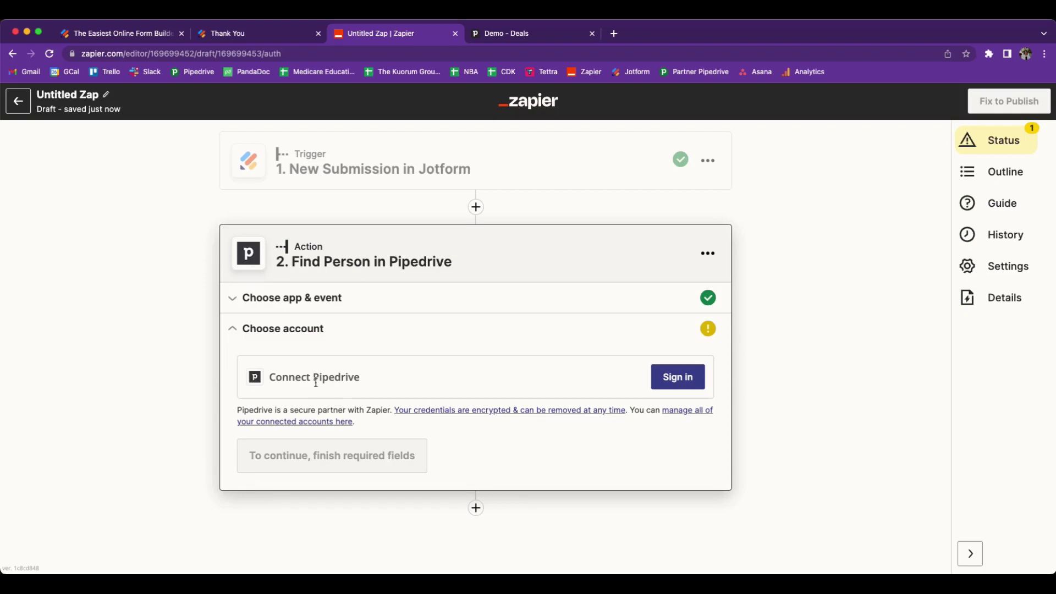
- Sign in and authorize a Pipedrive account, then continue to the Find Person setup
click(678, 379)
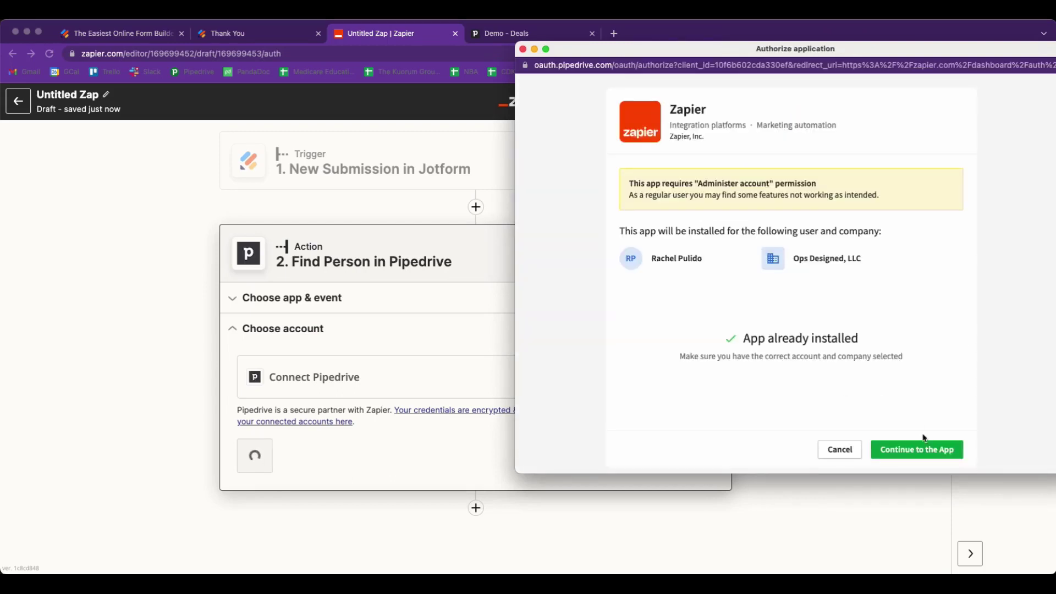
click(840, 450)
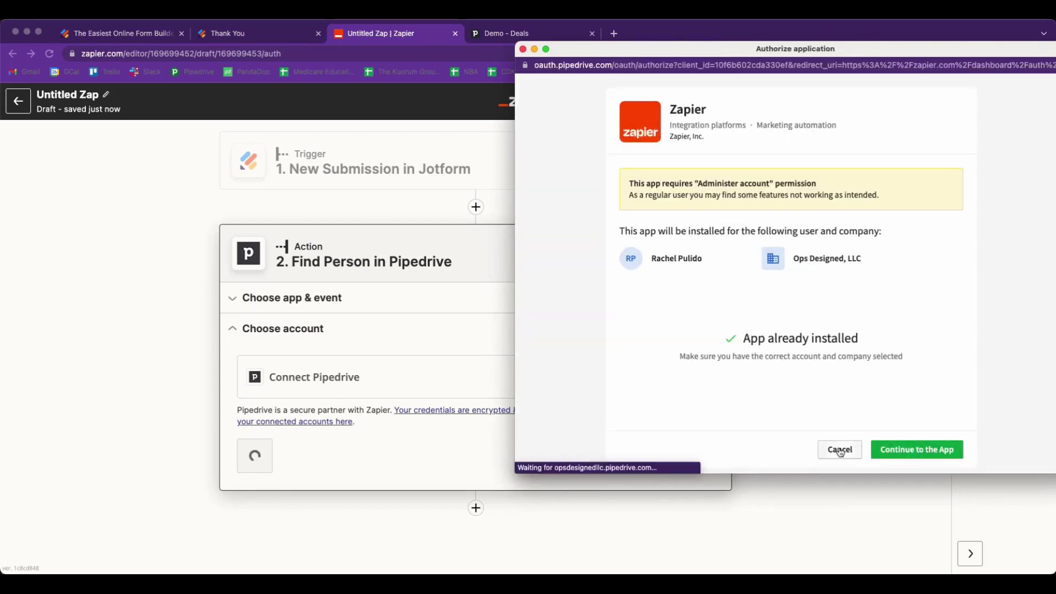
click(902, 450)
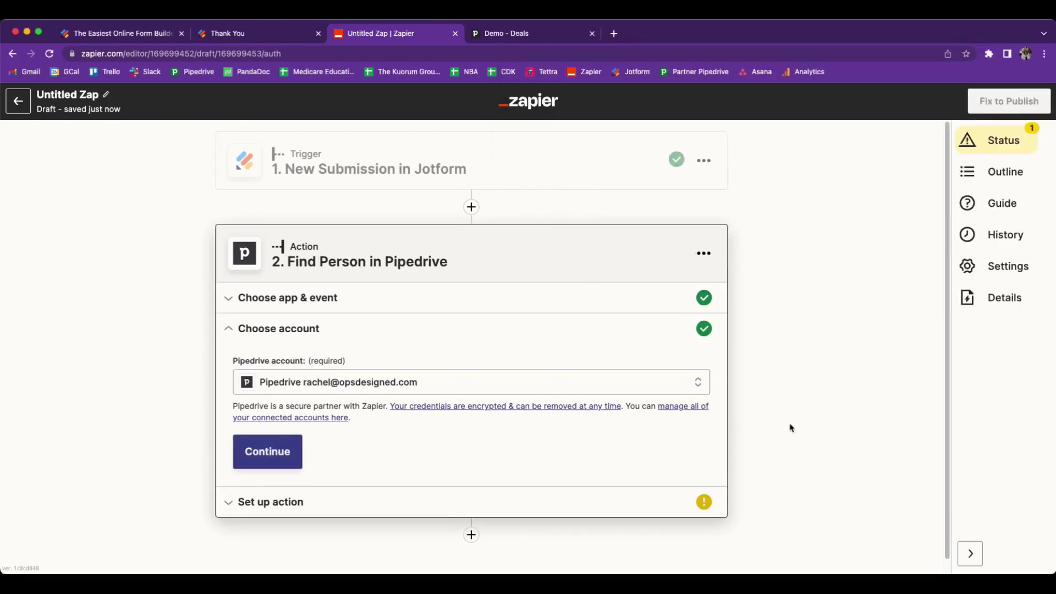
click(267, 452)
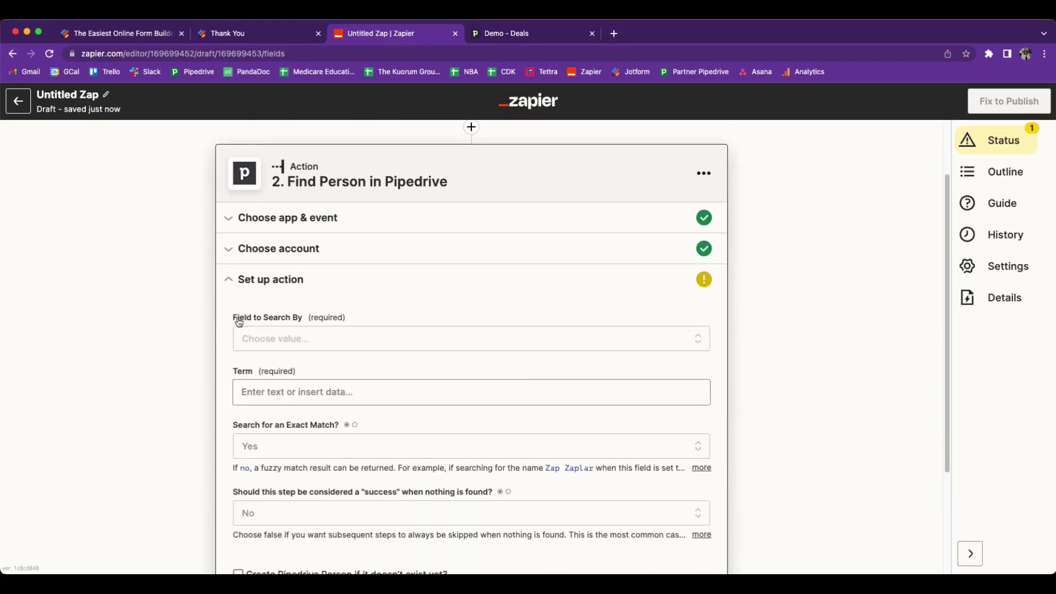
- Set the Field to Search By option to Email
click(283, 340)
text(email)
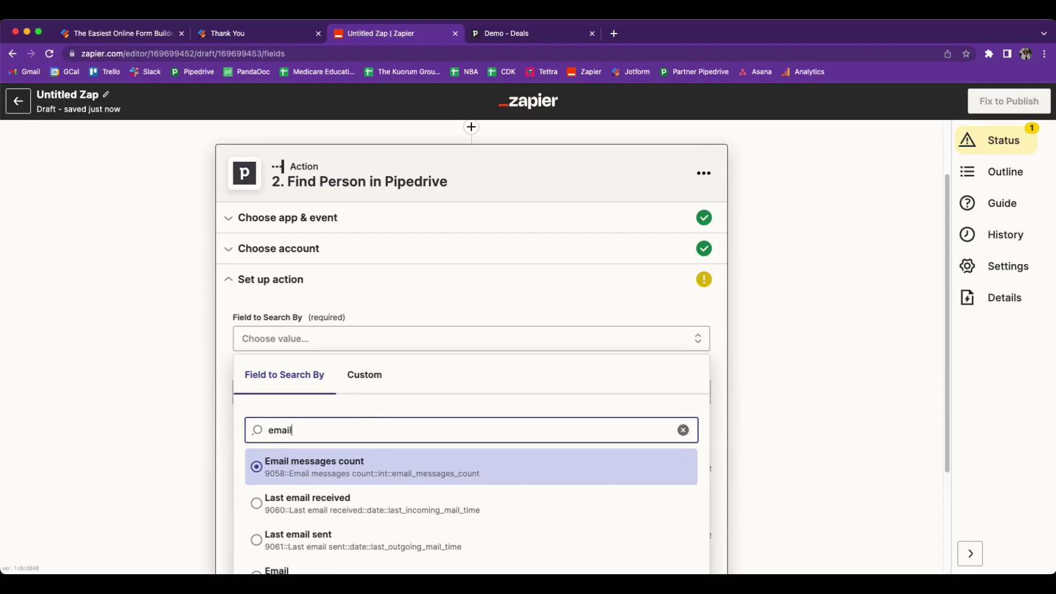
scroll(401, 416, down, 2)
click(372, 499)
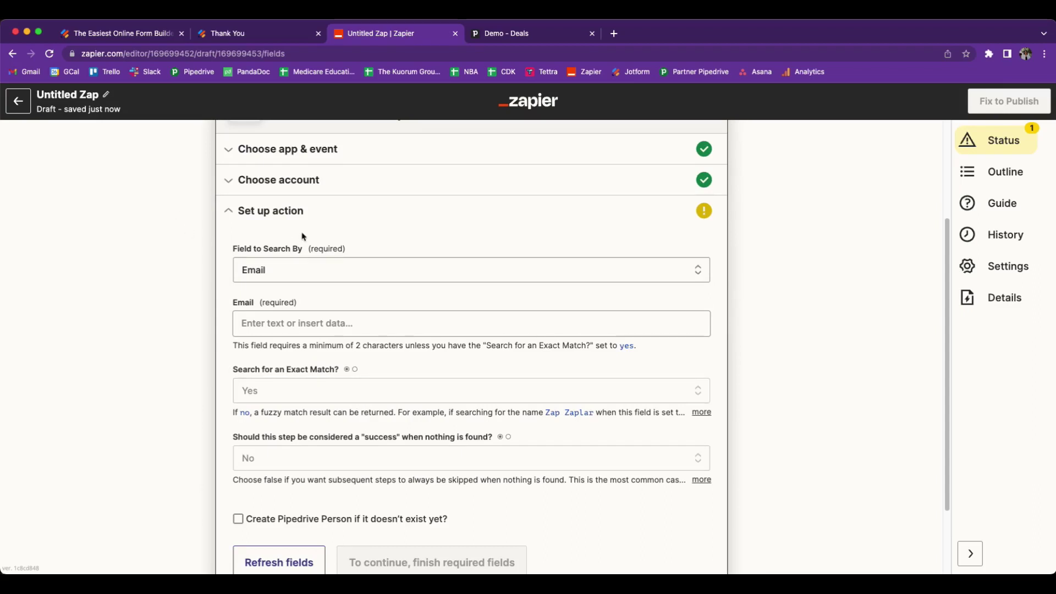
- Fill the Email search term with the submission's '1. Fields Email' value
click(249, 318)
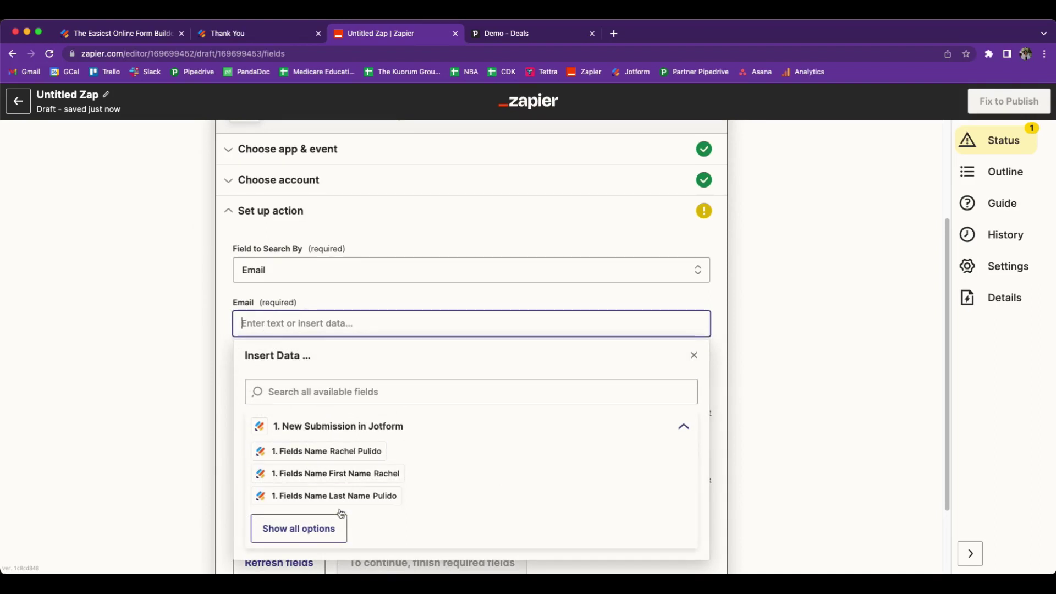
click(316, 538)
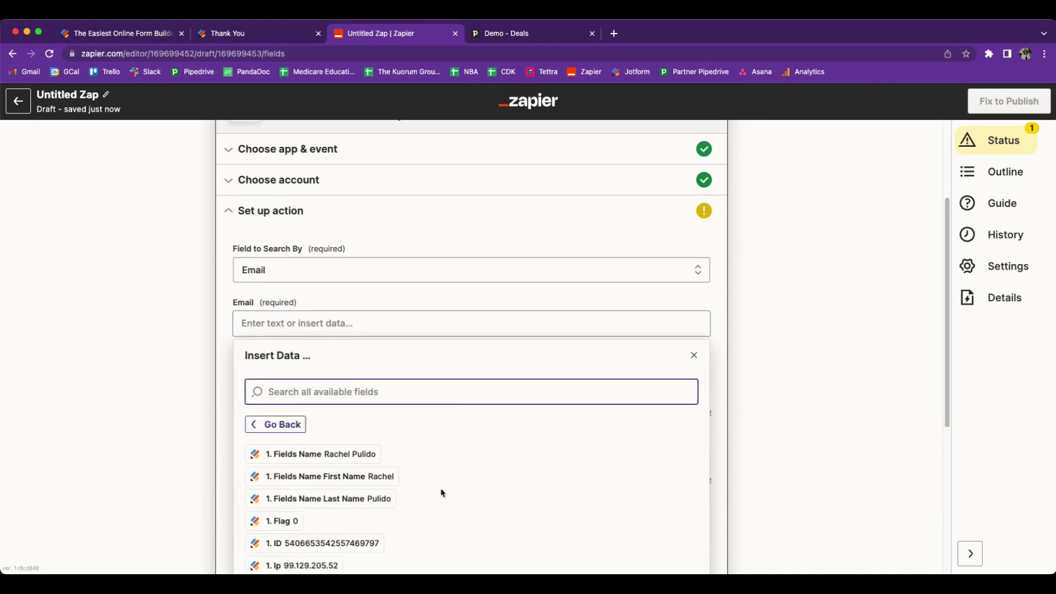
scroll(443, 487, down, 3)
scroll(443, 484, down, 2)
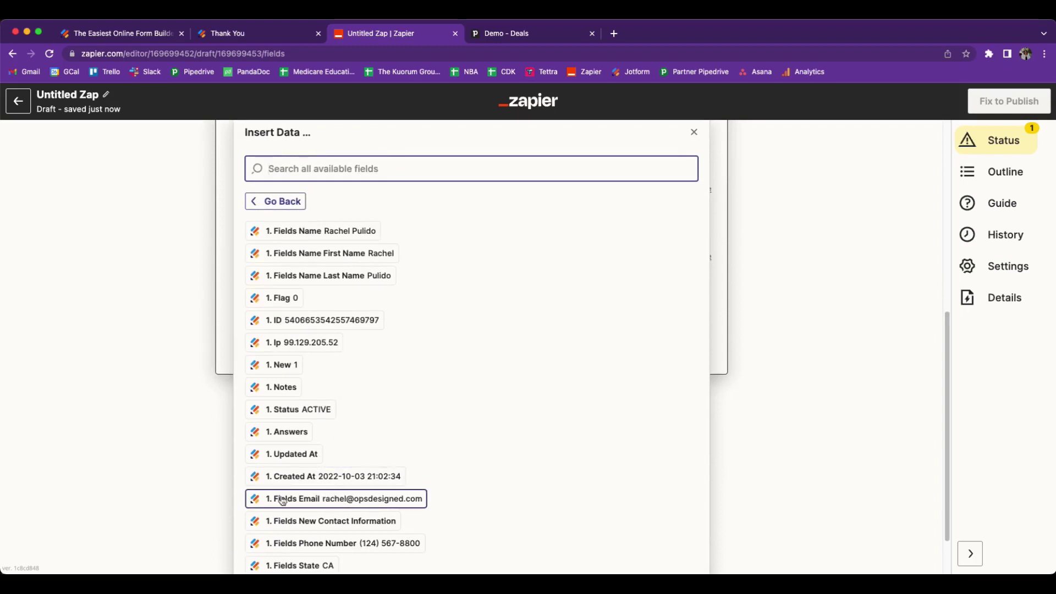
click(402, 503)
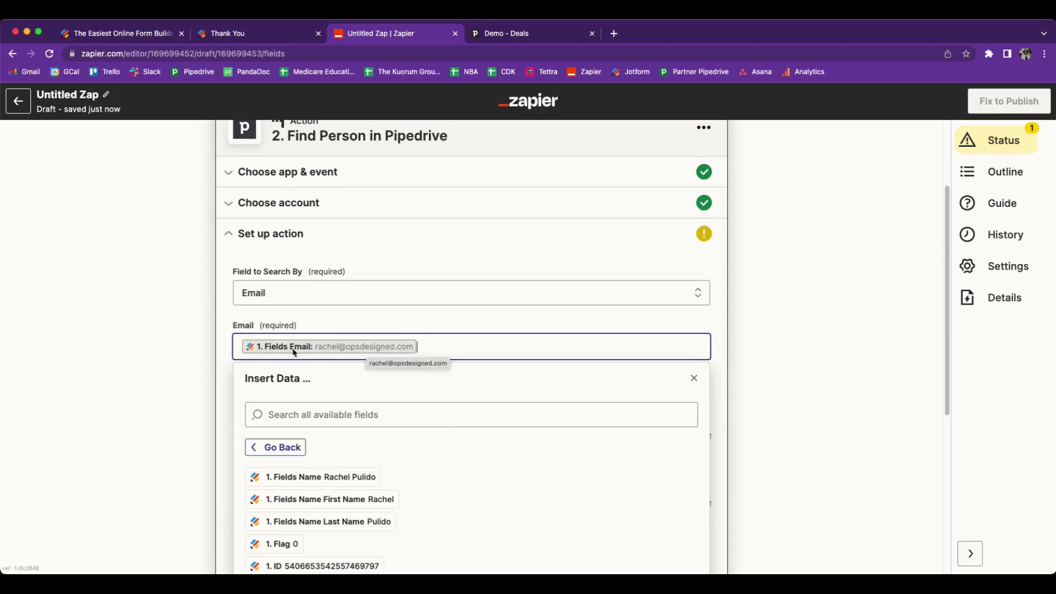
click(301, 333)
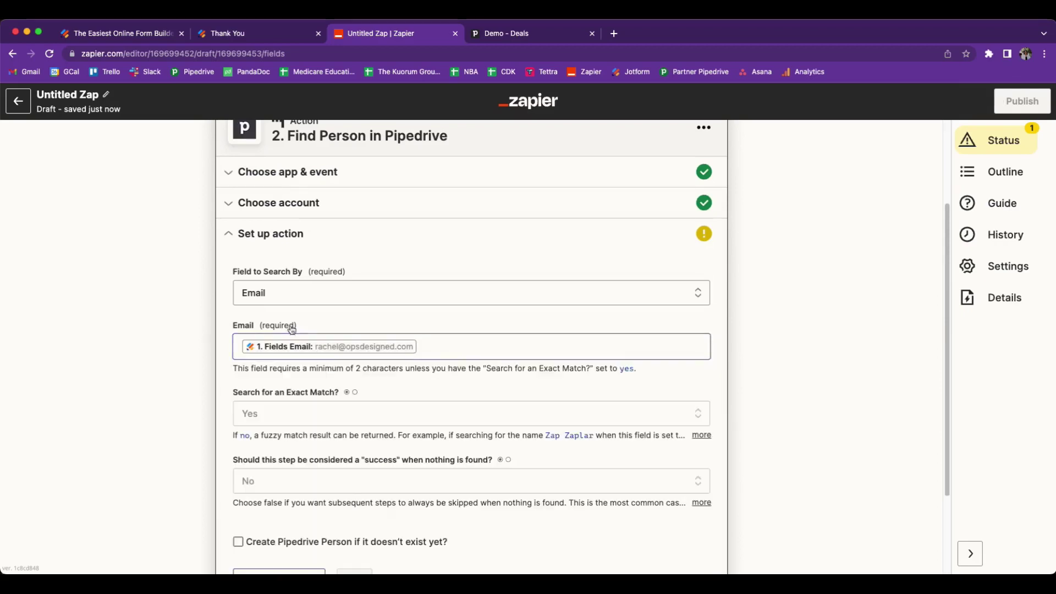
scroll(391, 354, down, 1)
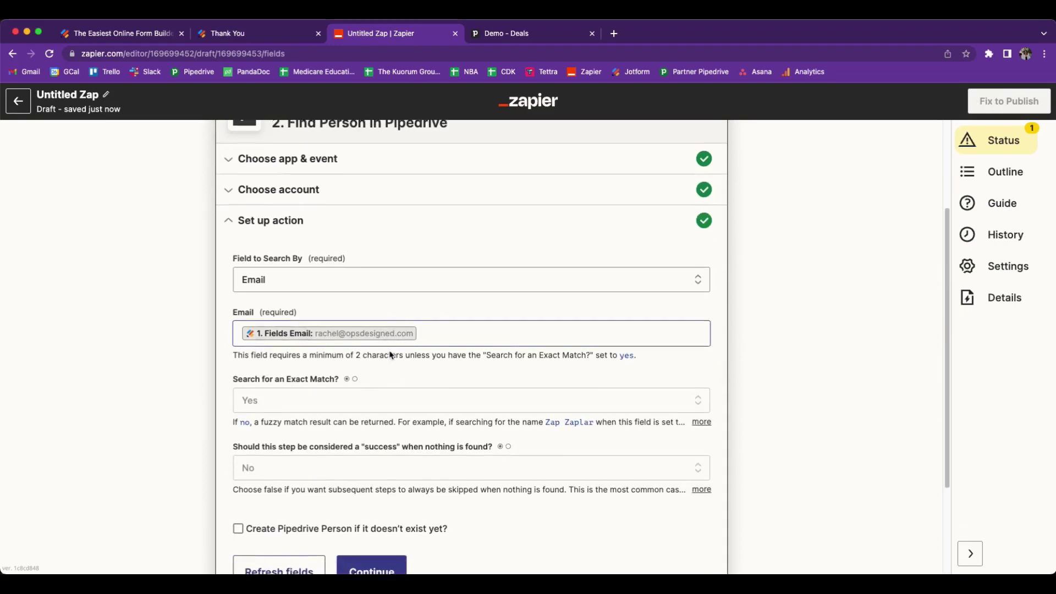
scroll(392, 412, down, 3)
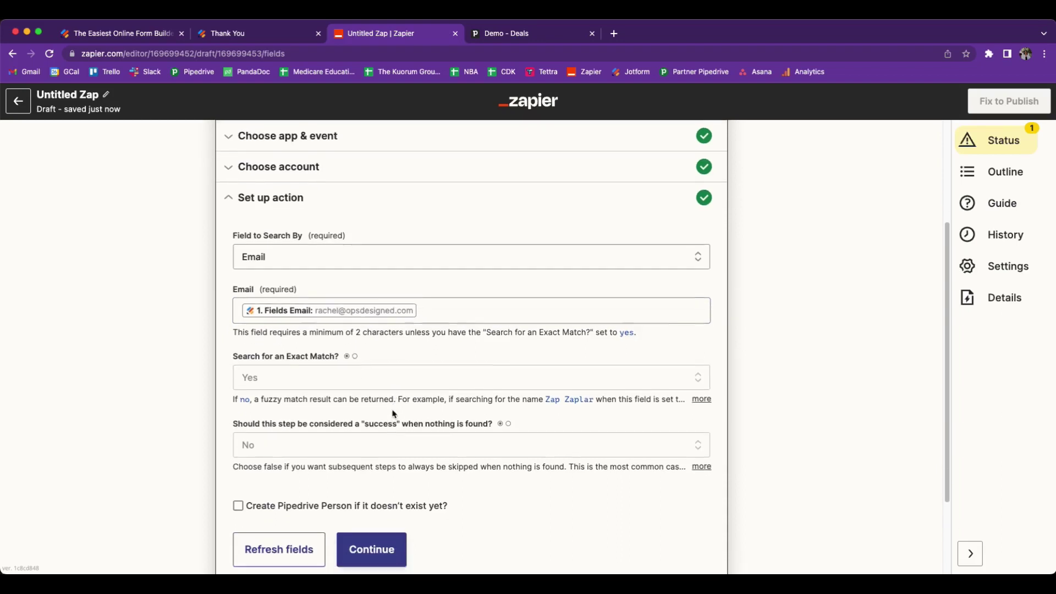
scroll(402, 437, down, 1)
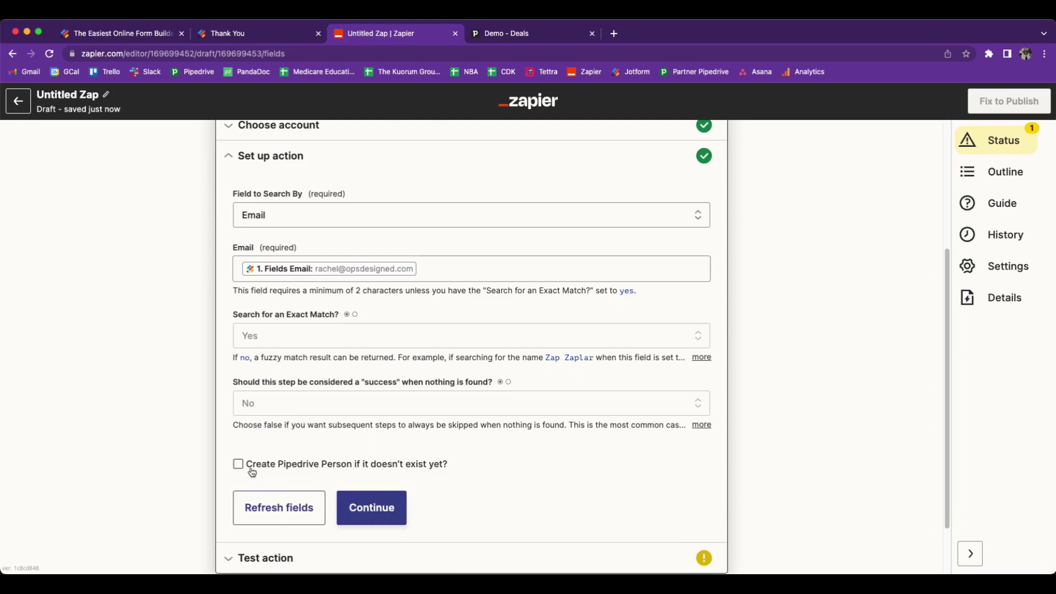
- Tick 'Create Pipedrive Person if it doesn't exist yet?' and build Name from submitted First and Last Name
click(250, 469)
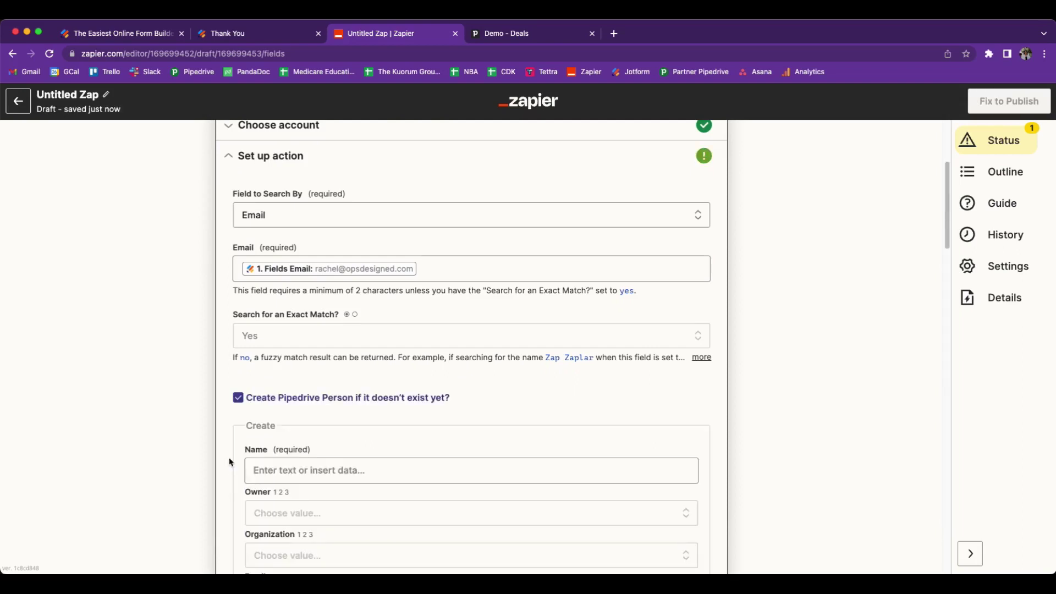
scroll(261, 462, down, 3)
click(267, 324)
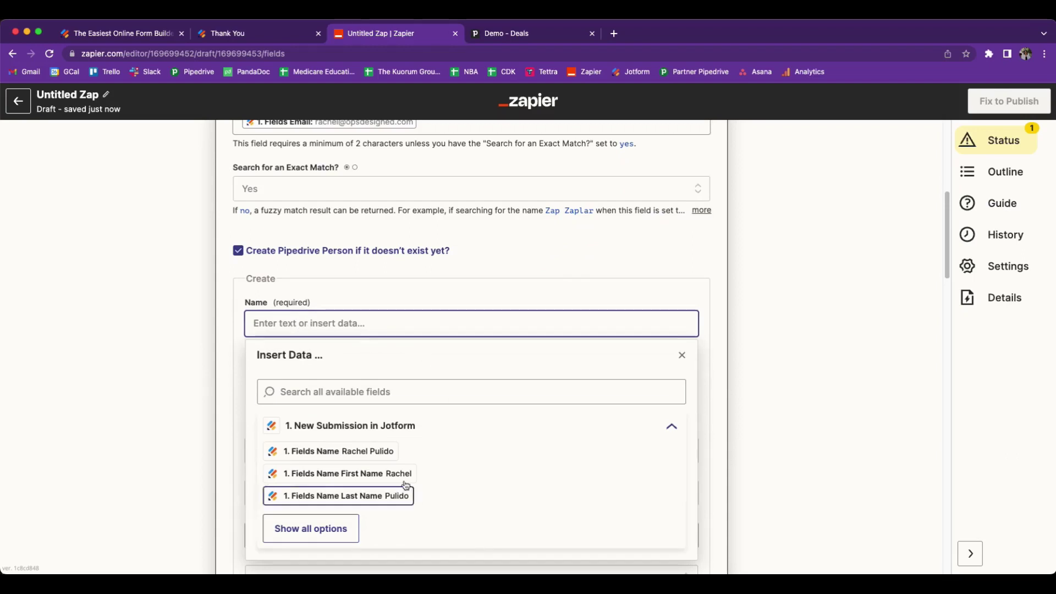
click(372, 476)
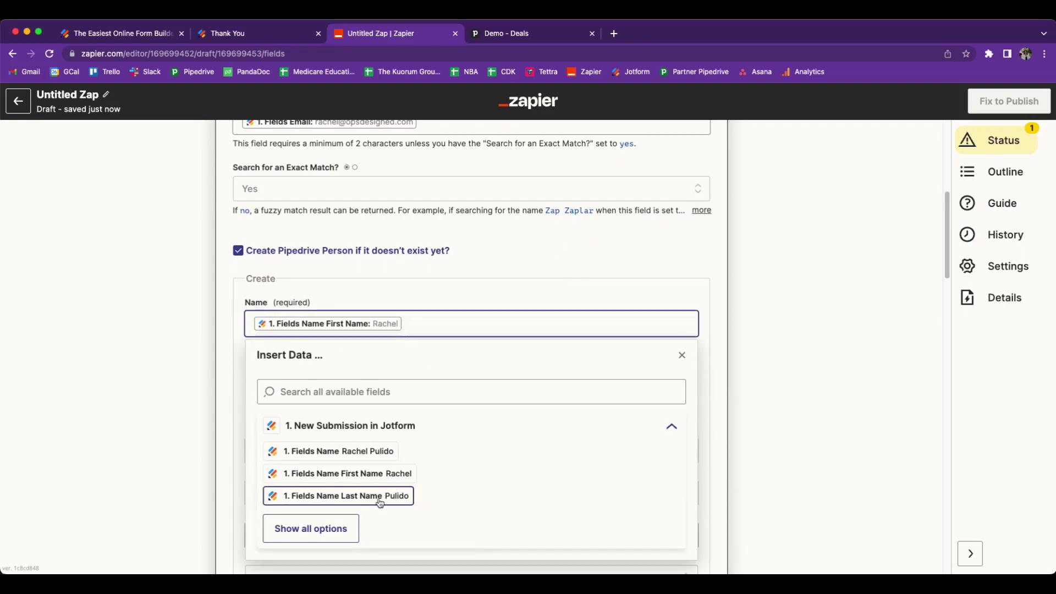
click(381, 498)
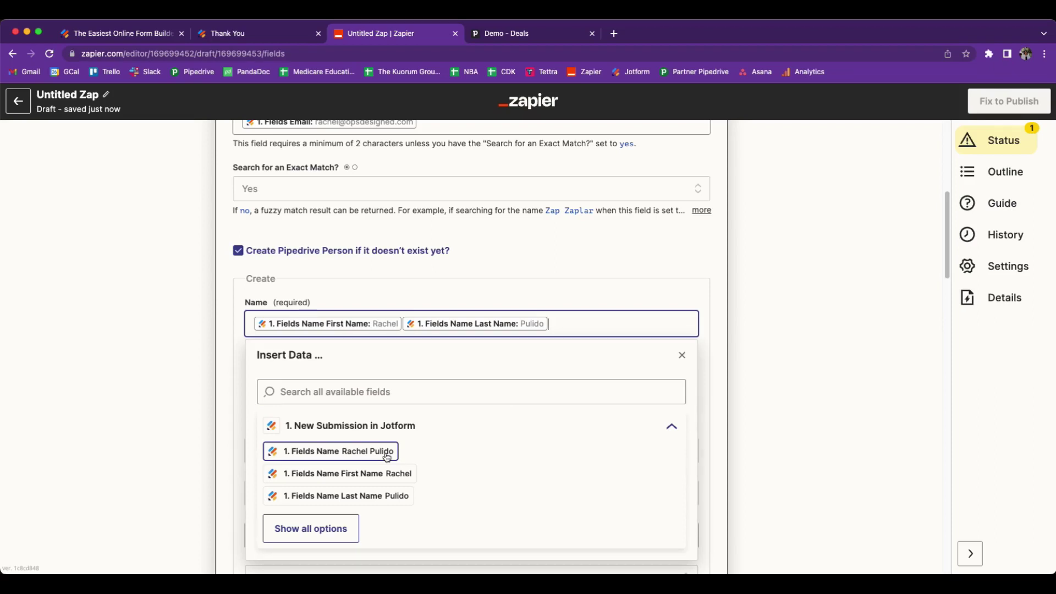
click(225, 376)
scroll(208, 395, down, 1)
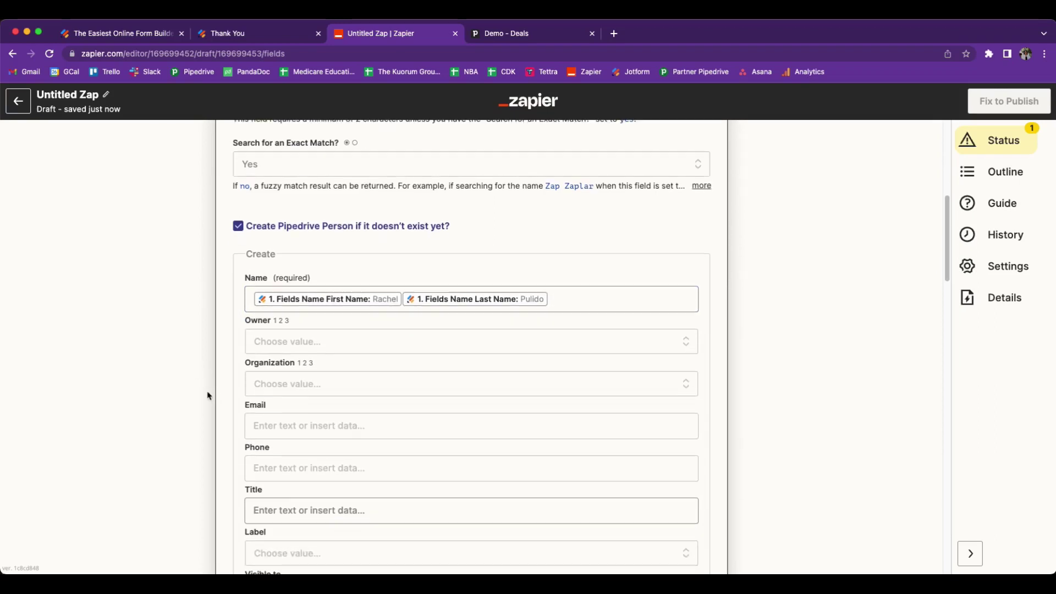
- Map the new person's email to the submission's Email field
click(296, 427)
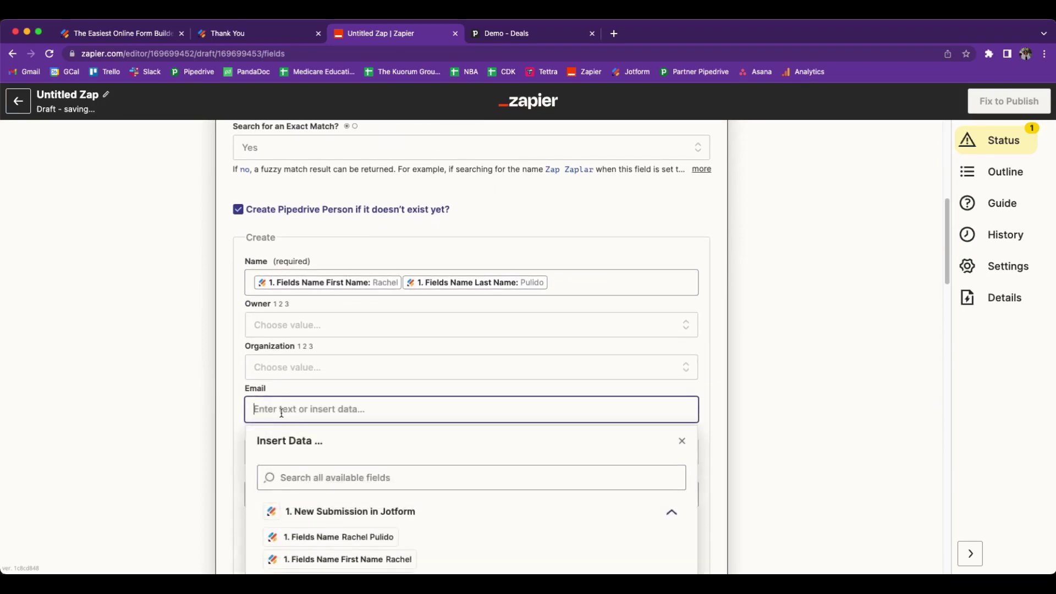
scroll(345, 528, down, 3)
click(345, 532)
scroll(448, 497, down, 5)
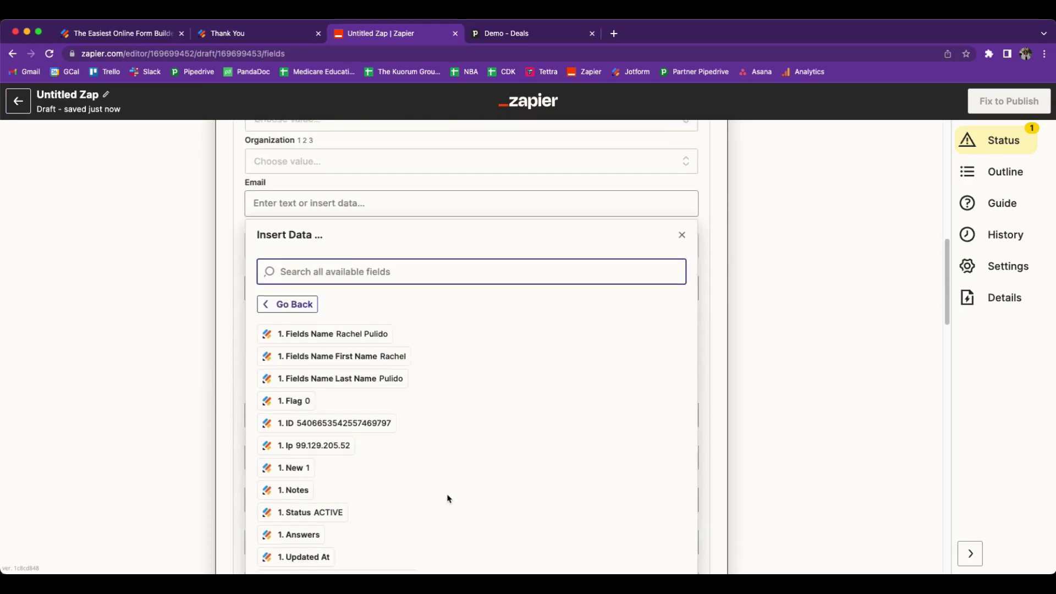
click(429, 477)
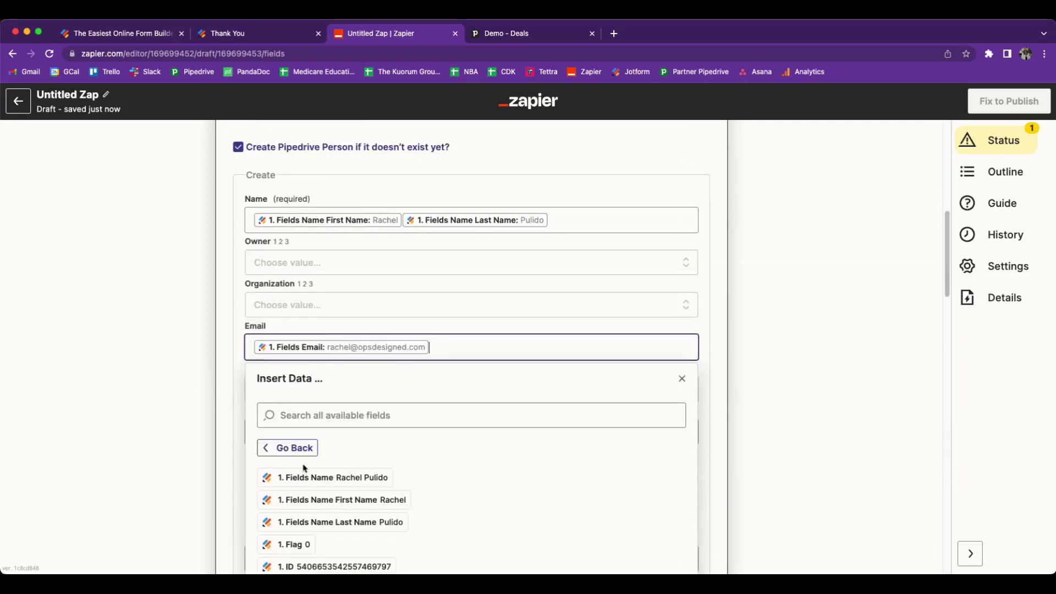
click(268, 421)
- Map the new person's phone to the submission's Phone Number field
click(268, 421)
scroll(467, 502, down, 3)
click(339, 498)
scroll(413, 486, down, 4)
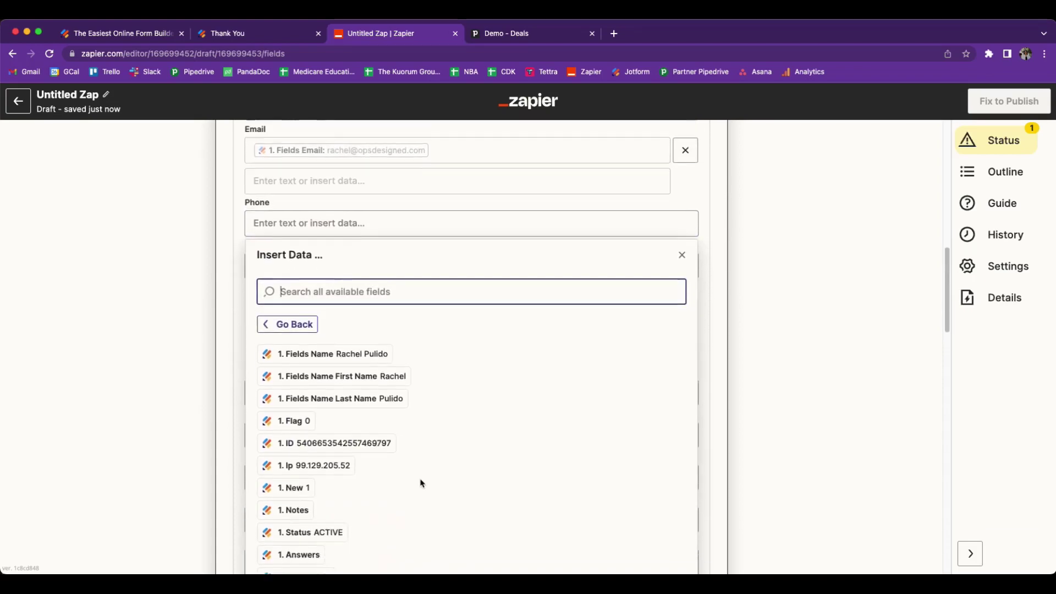
click(432, 521)
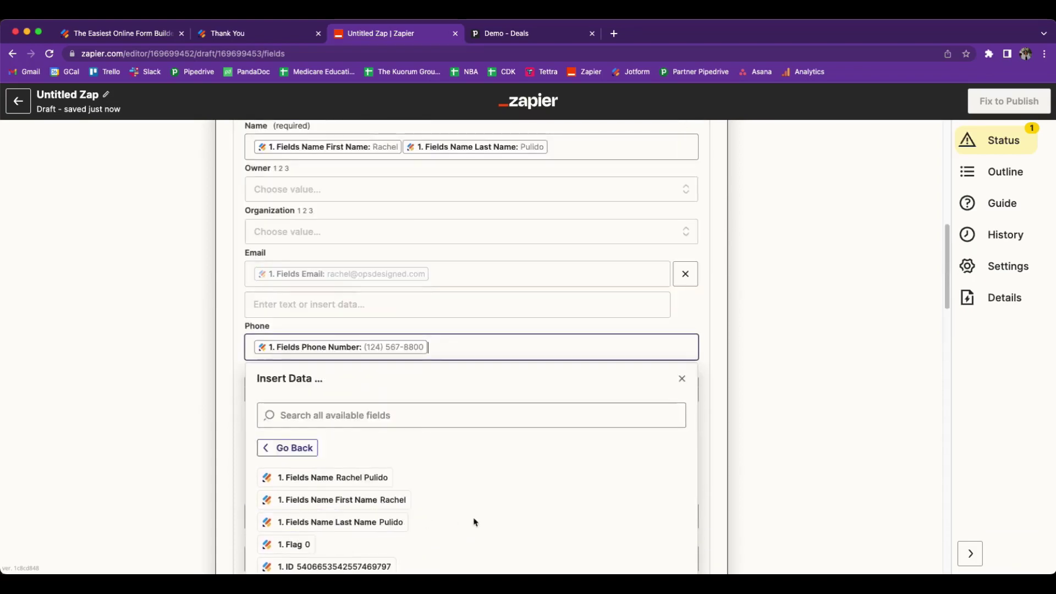
click(215, 426)
- Fill the State field with the submission's '1. Fields State' answer
scroll(215, 426, down, 5)
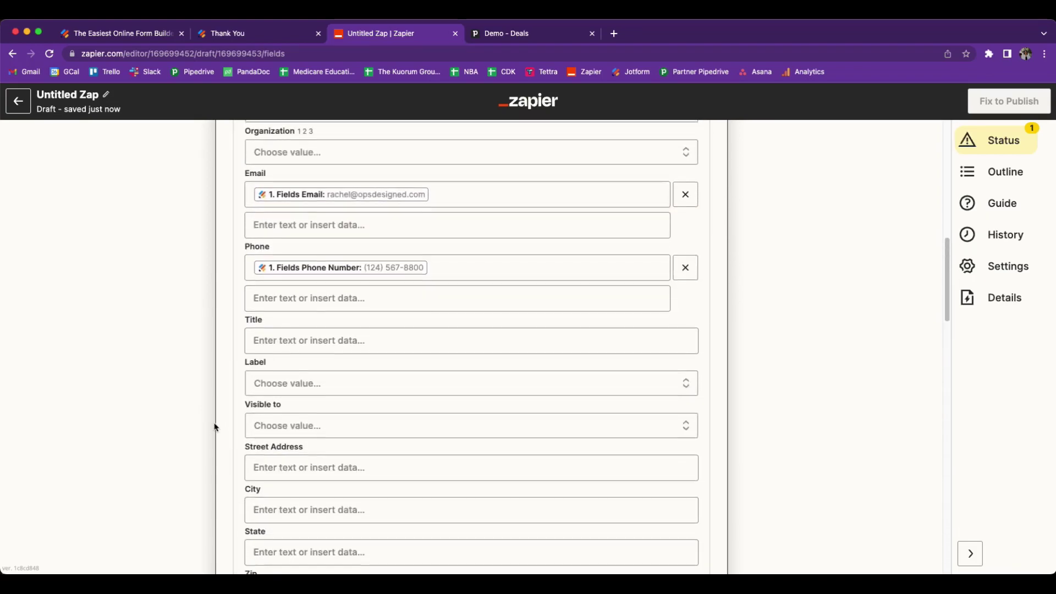
click(260, 444)
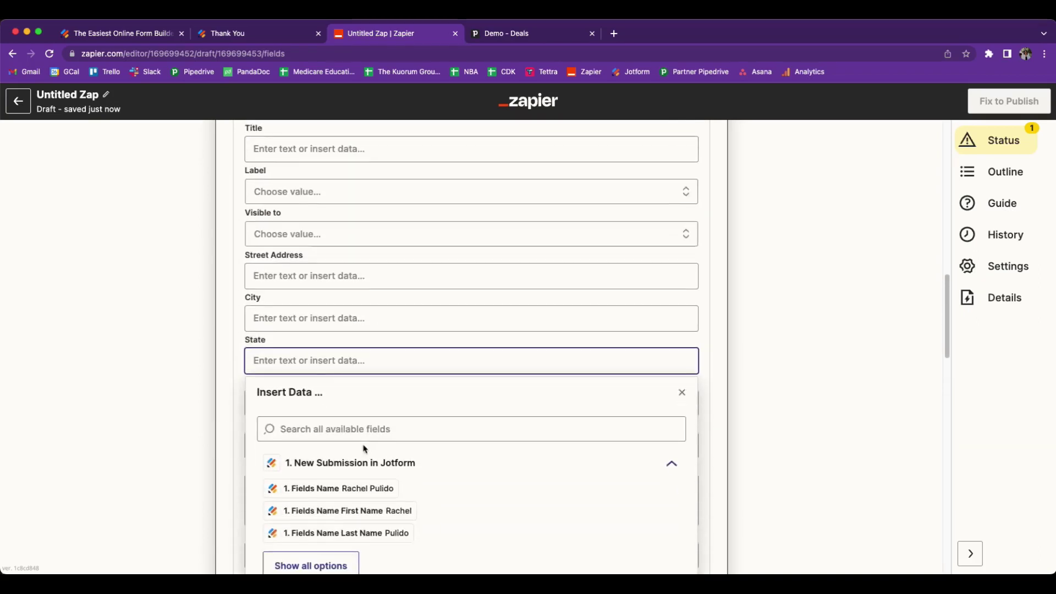
click(330, 567)
scroll(443, 513, down, 9)
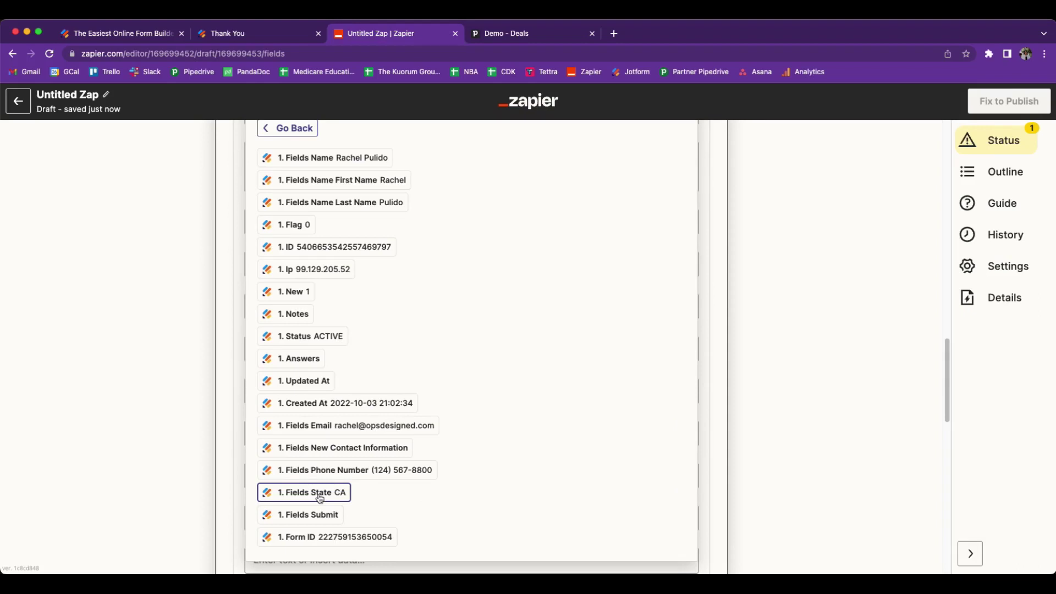
click(320, 499)
click(186, 413)
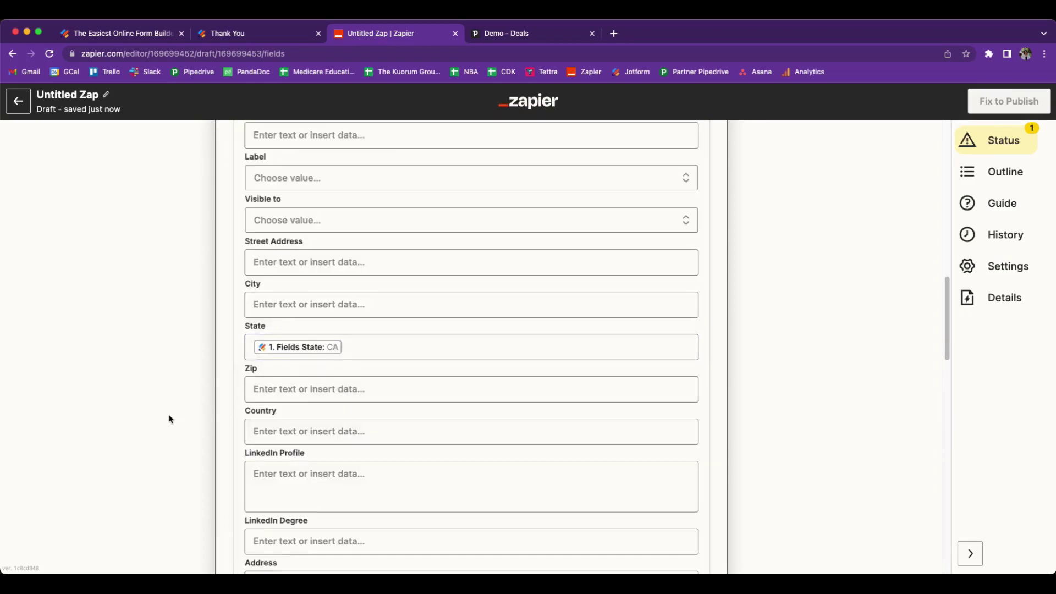
scroll(170, 419, down, 3)
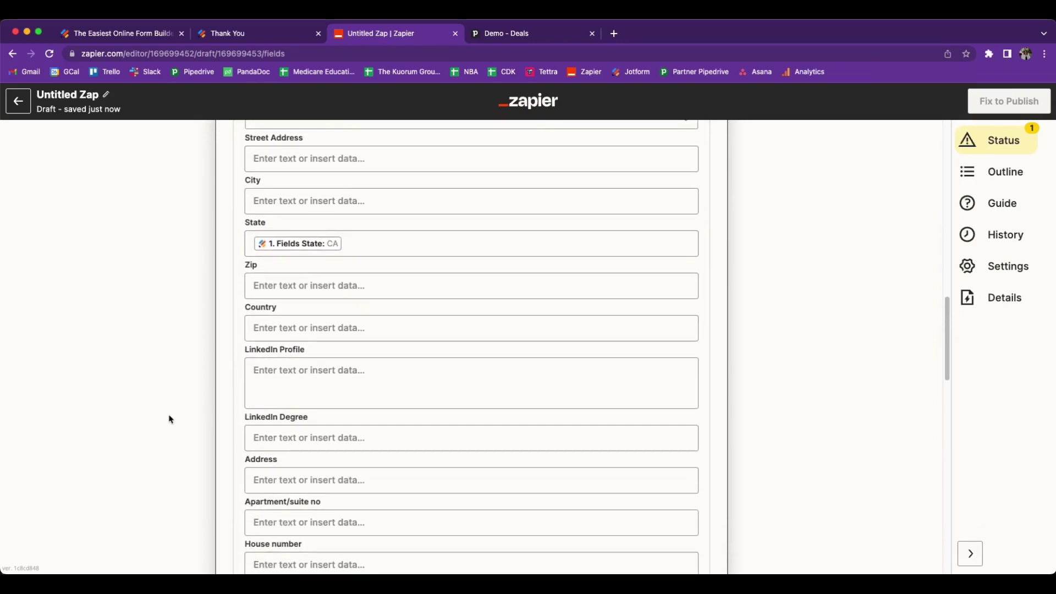
scroll(170, 419, down, 6)
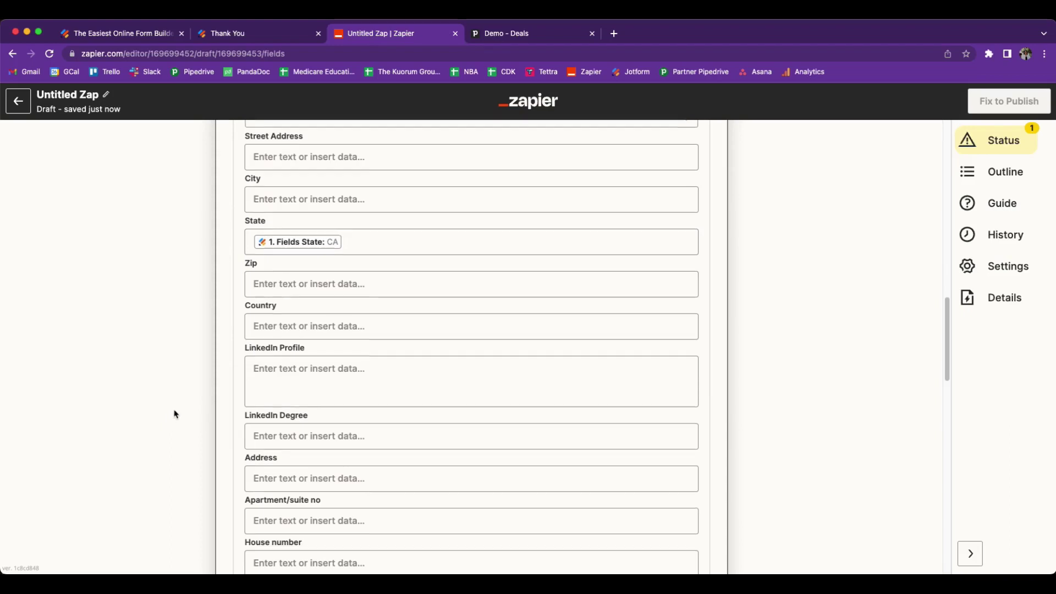
scroll(197, 408, down, 15)
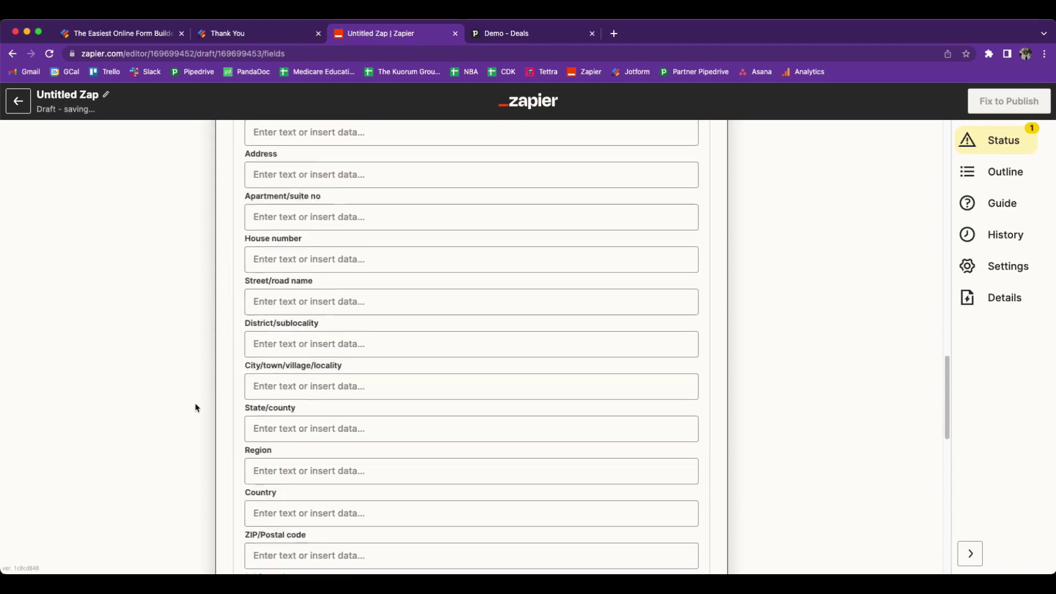
scroll(197, 407, down, 8)
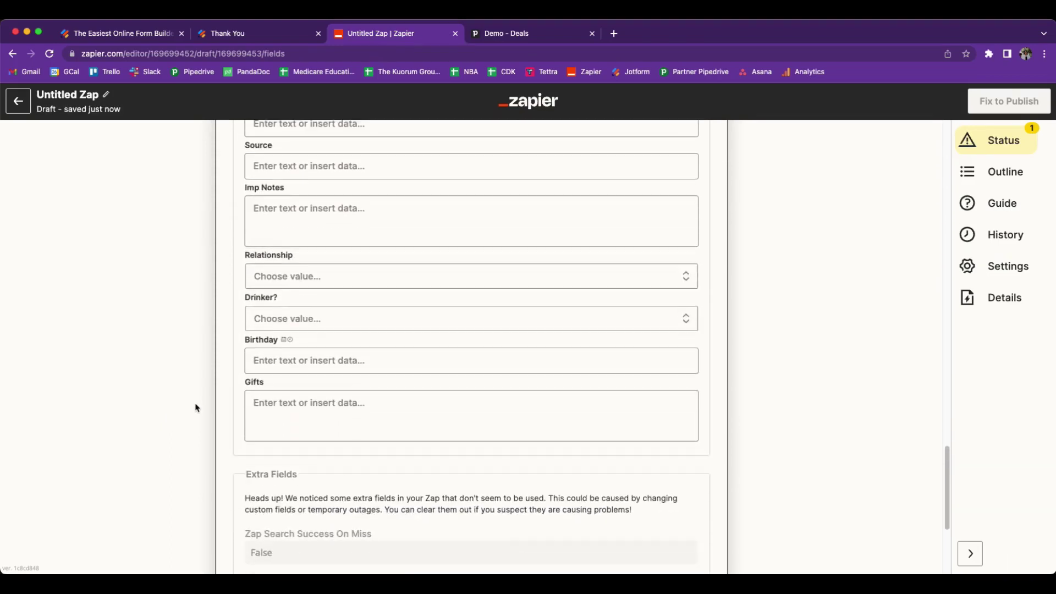
- Test the Find Person step, review the returned Pipedrive person, and add a third action step
click(375, 466)
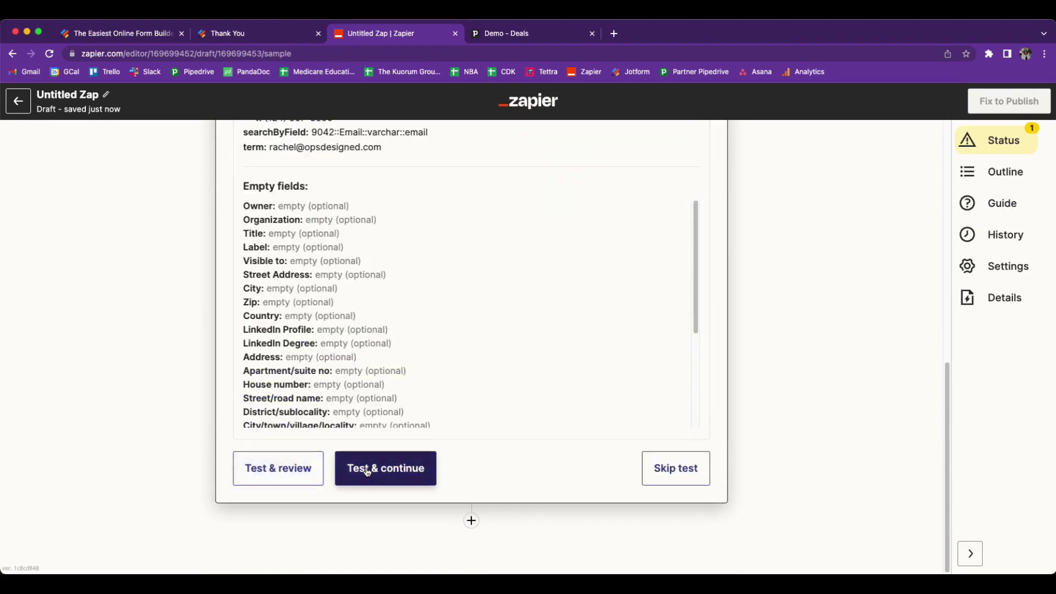
click(353, 469)
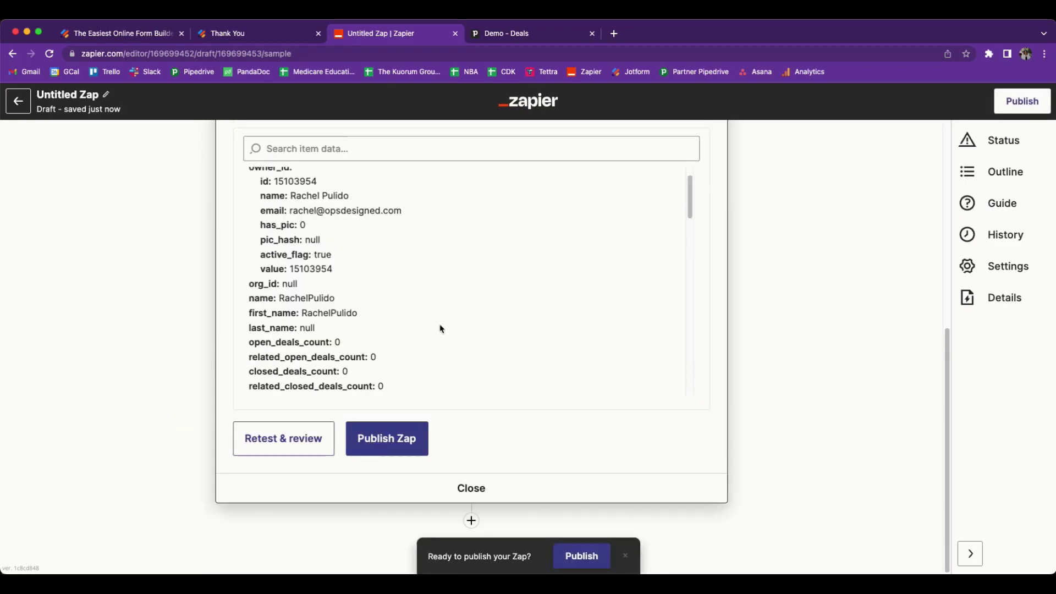
scroll(365, 262, down, 2)
scroll(523, 384, down, 8)
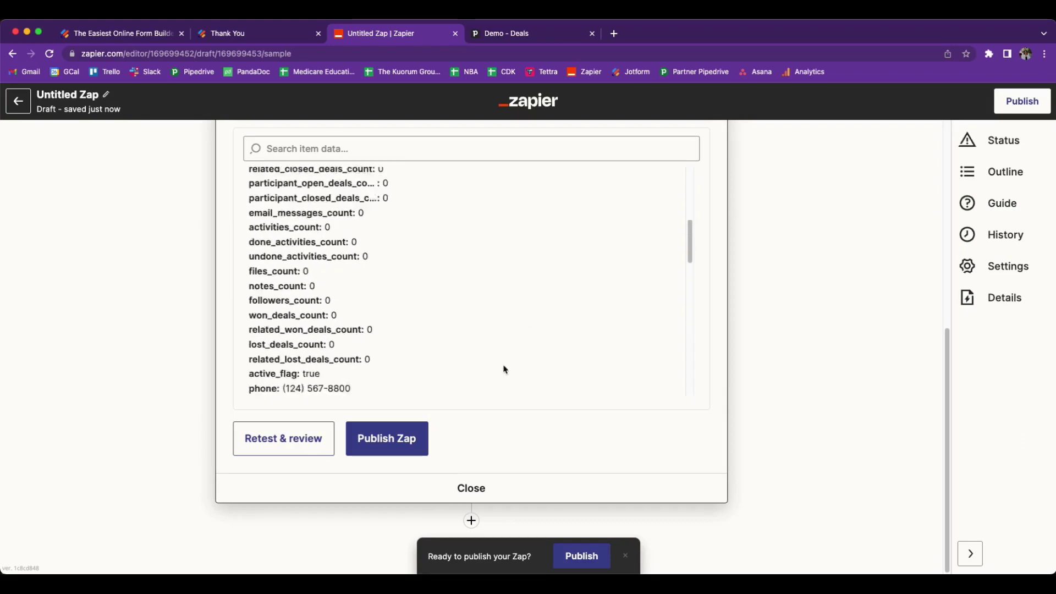
click(471, 522)
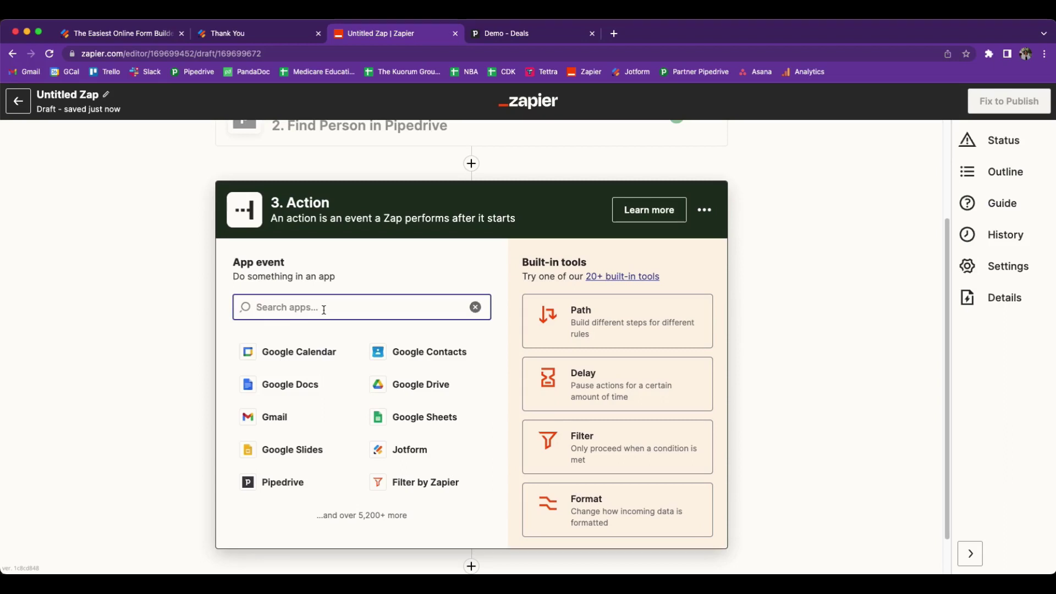
- Make step 3 a Pipedrive Create Deal action using the connected Pipedrive account
click(265, 312)
text(pip)
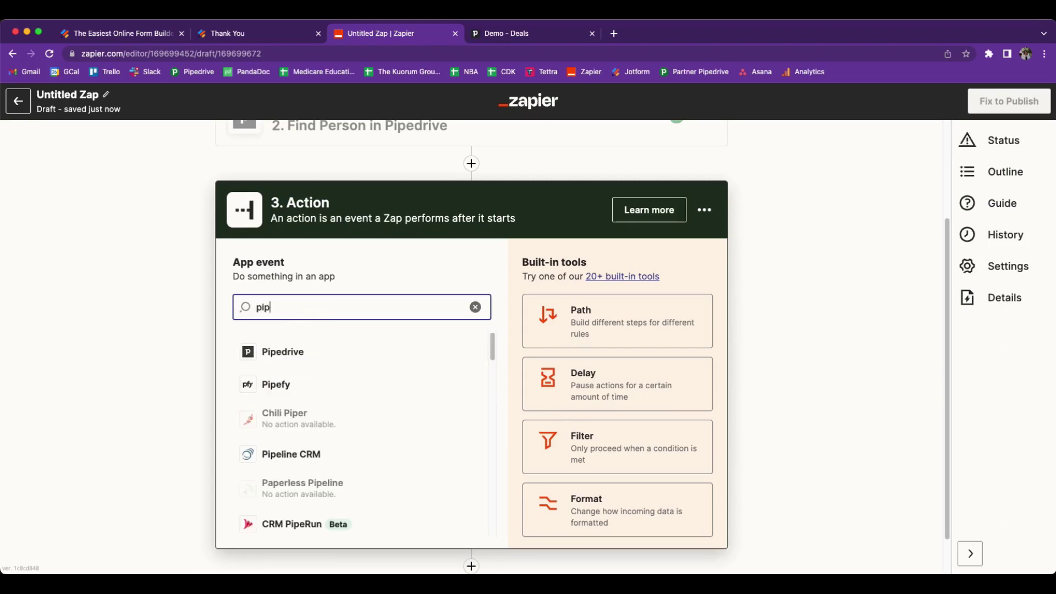
text(edrive)
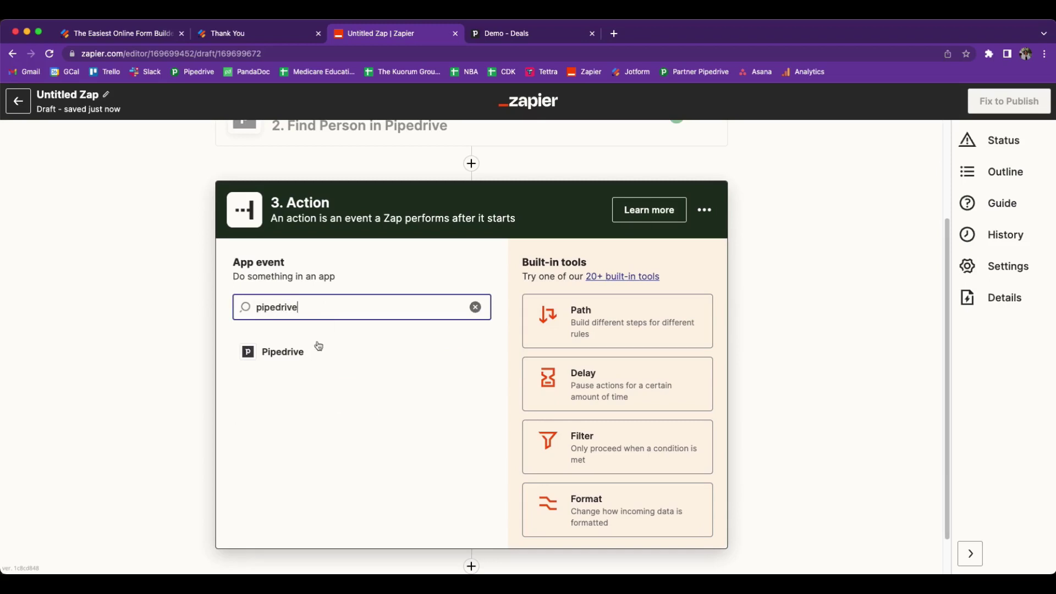
click(285, 355)
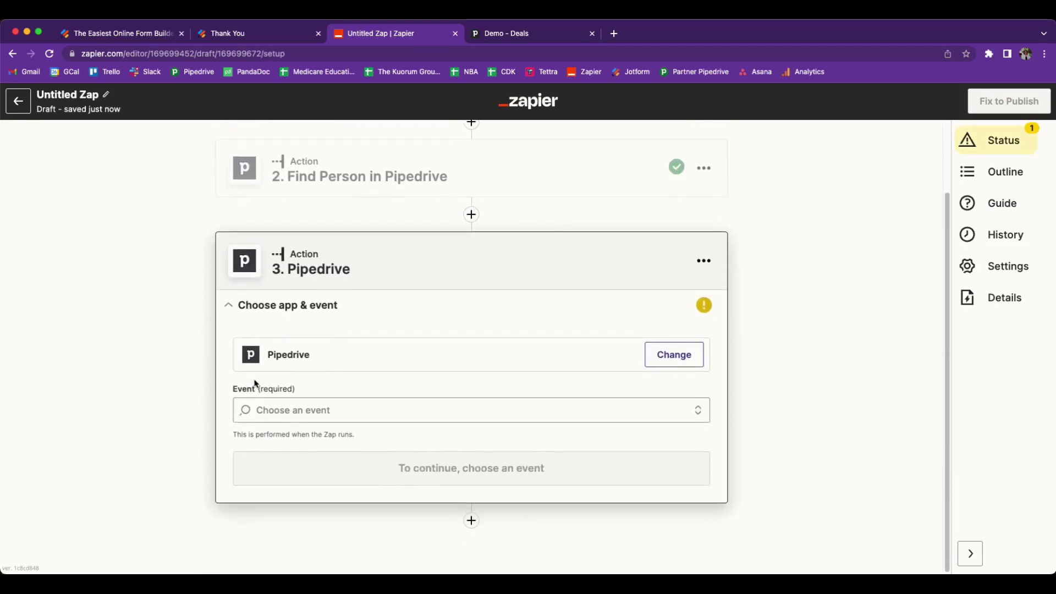
click(357, 410)
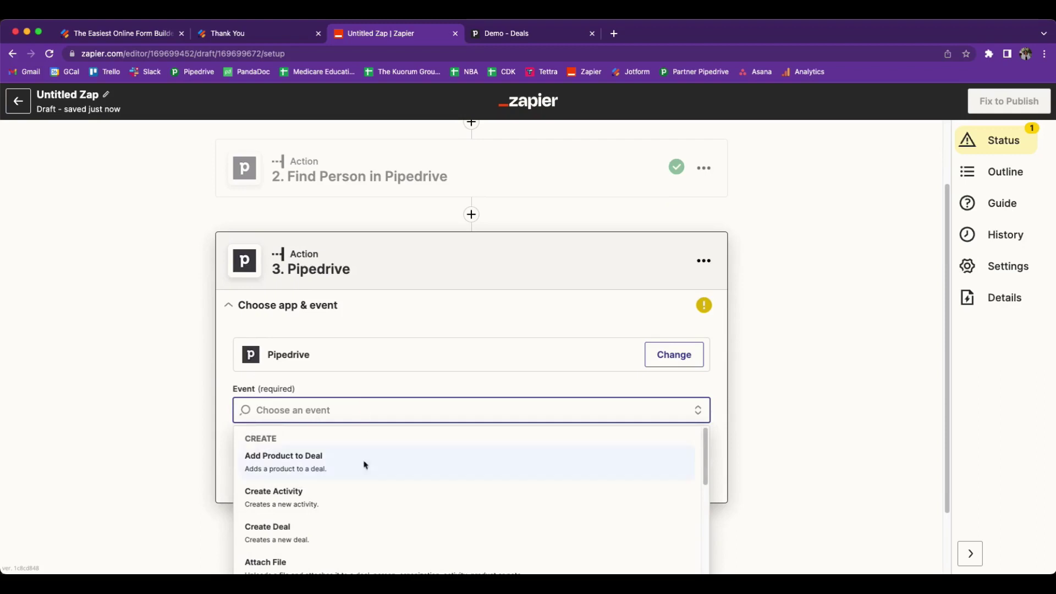
click(293, 539)
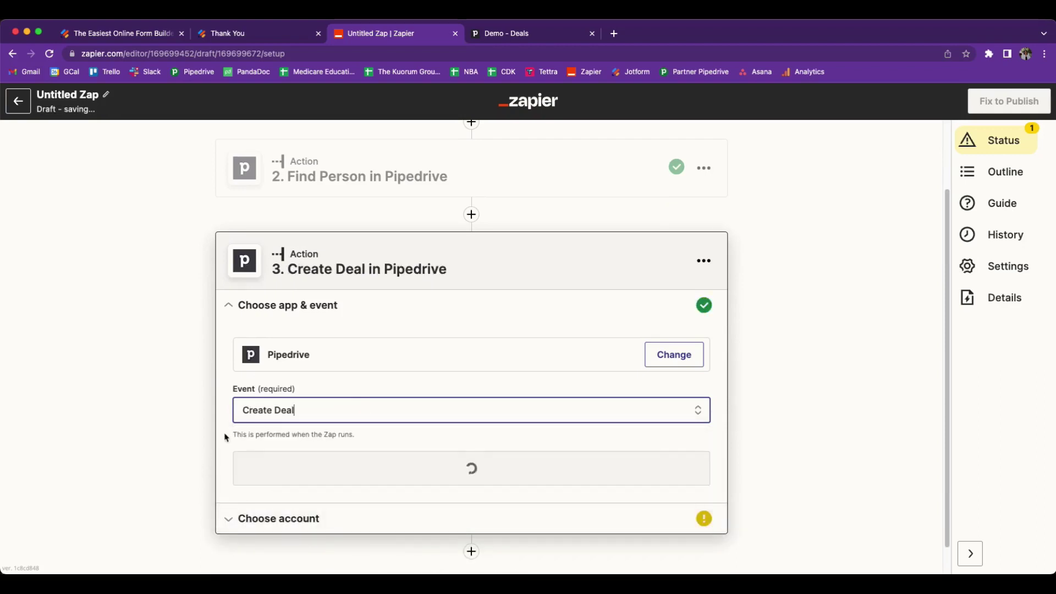
click(237, 446)
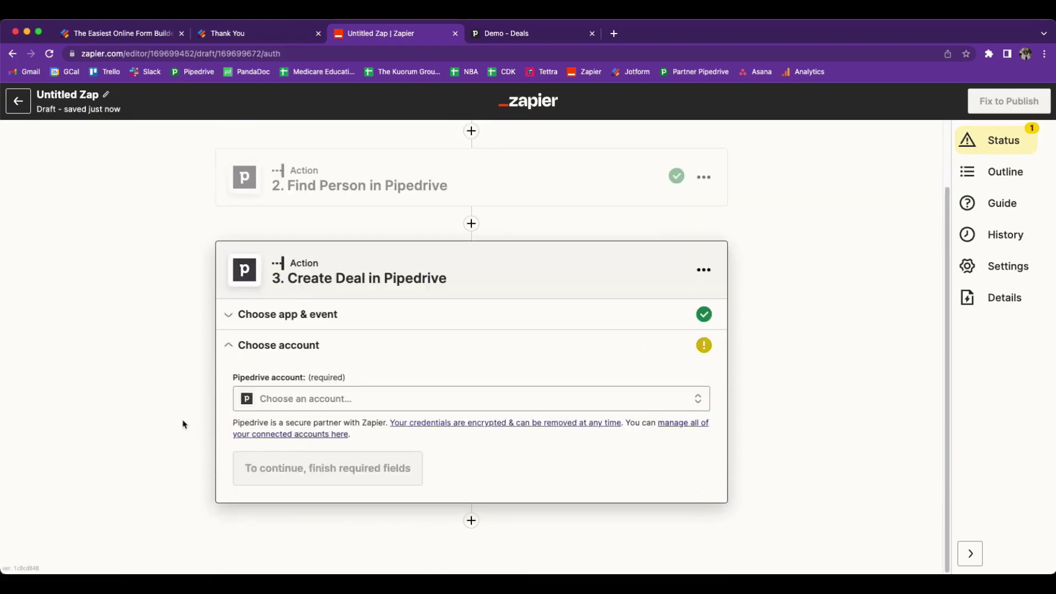
click(333, 400)
click(306, 505)
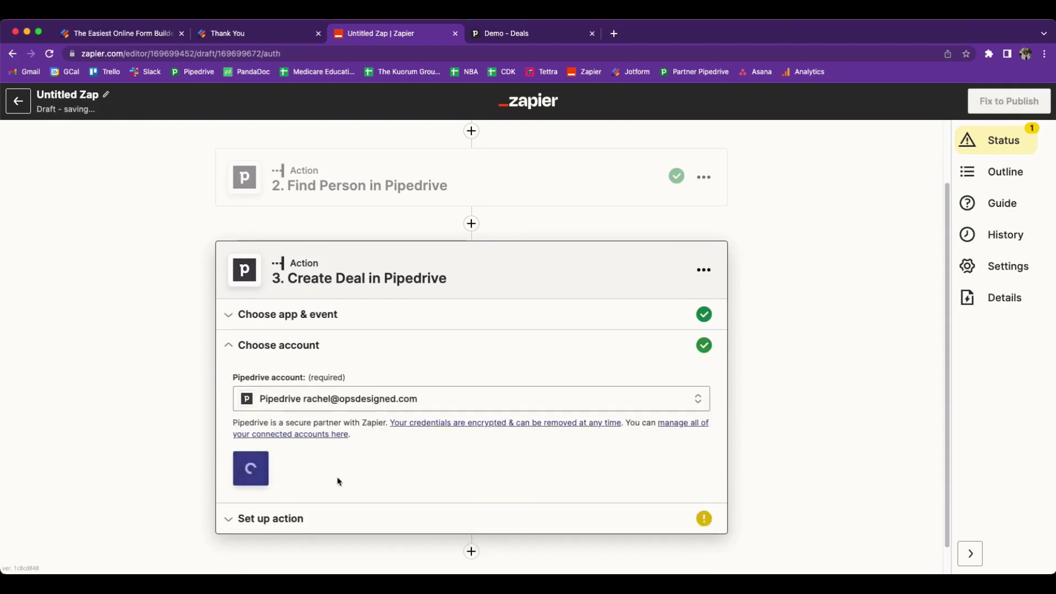
scroll(375, 428, down, 1)
click(268, 439)
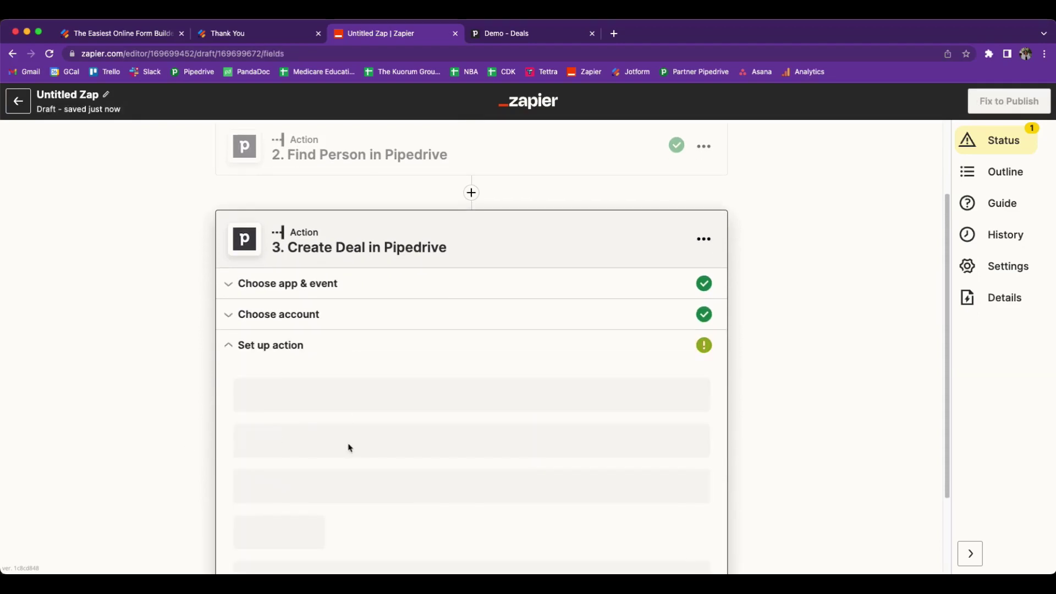
- Map the deal Title to the submission's Name, a '-' separator, and State
click(337, 317)
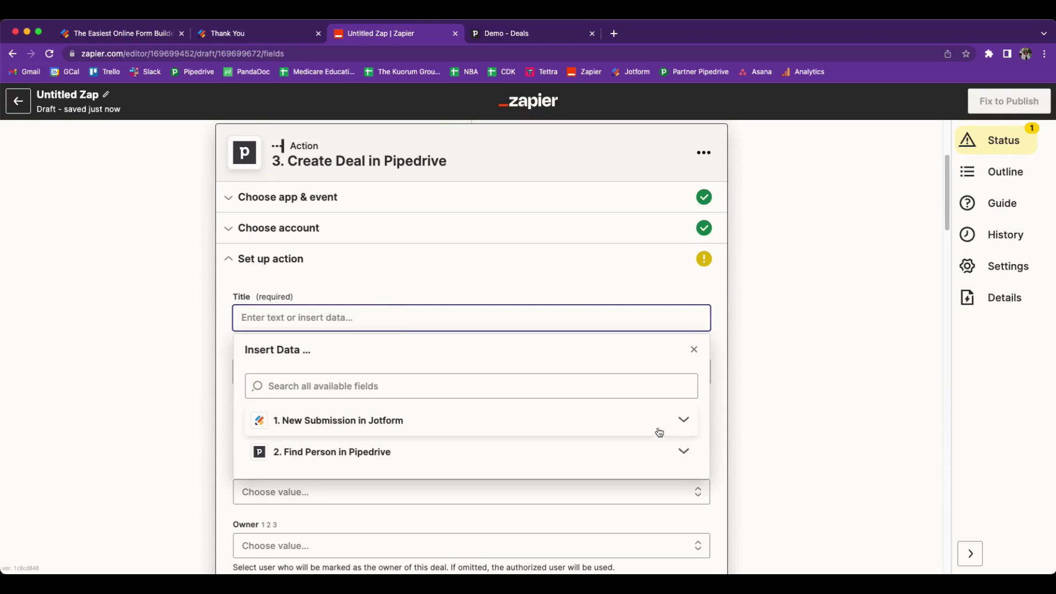
click(597, 426)
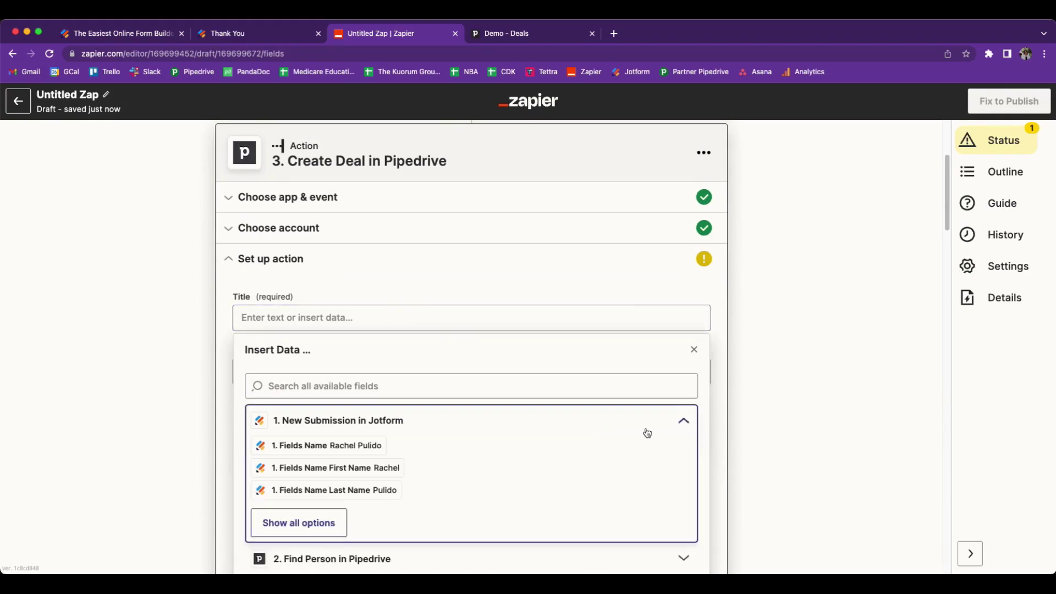
click(334, 447)
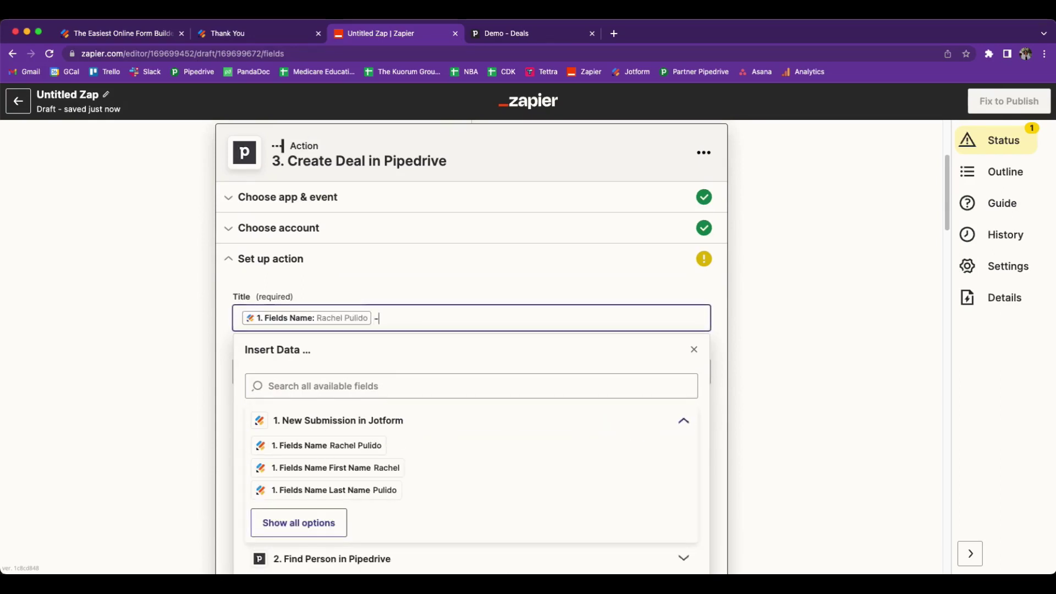
click(330, 520)
scroll(352, 503, down, 5)
click(321, 503)
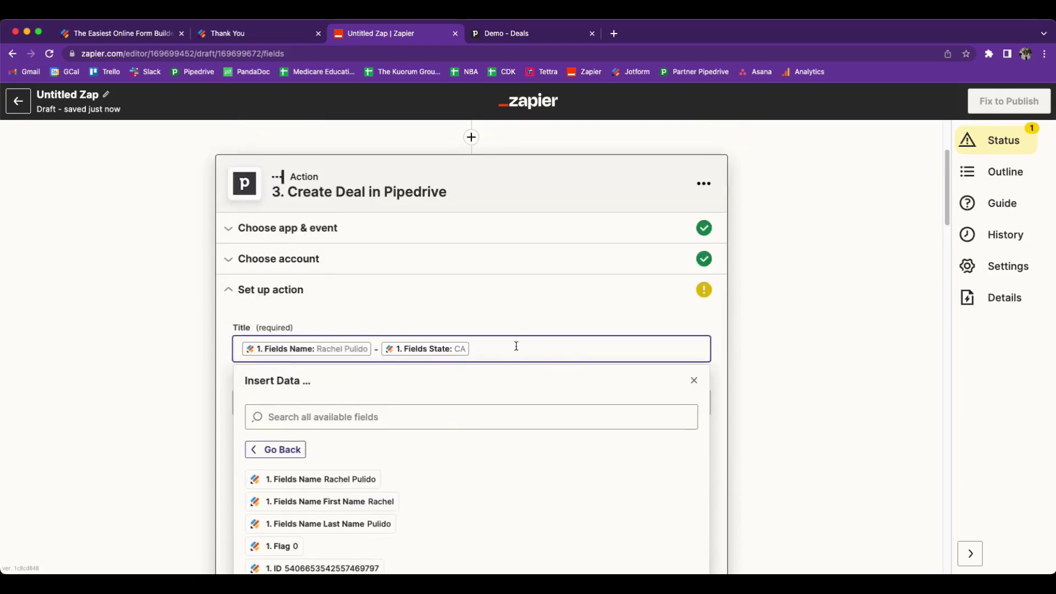
click(199, 361)
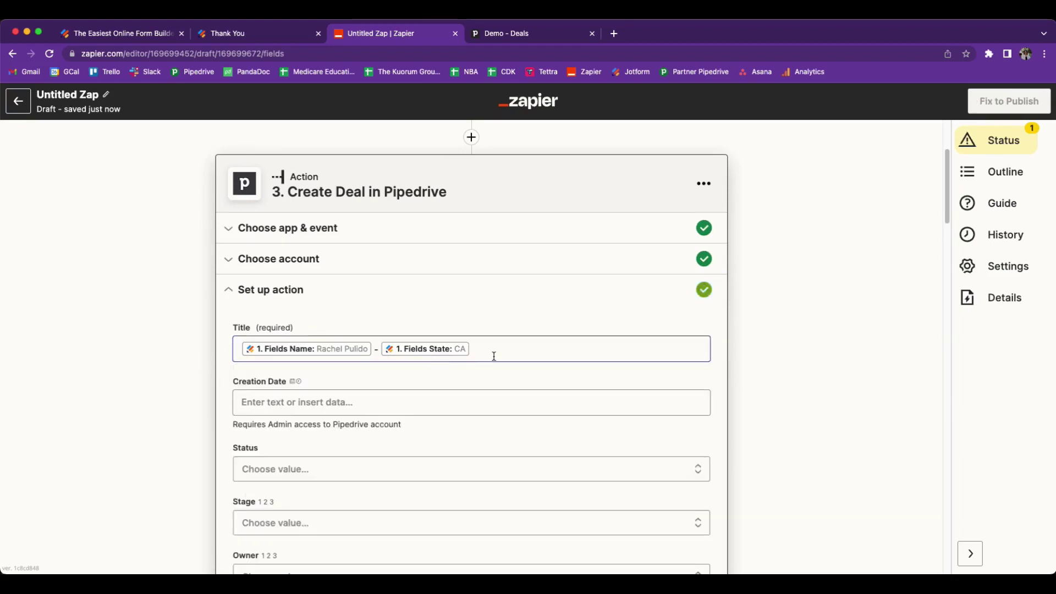
click(378, 351)
text(-)
scroll(186, 380, down, 3)
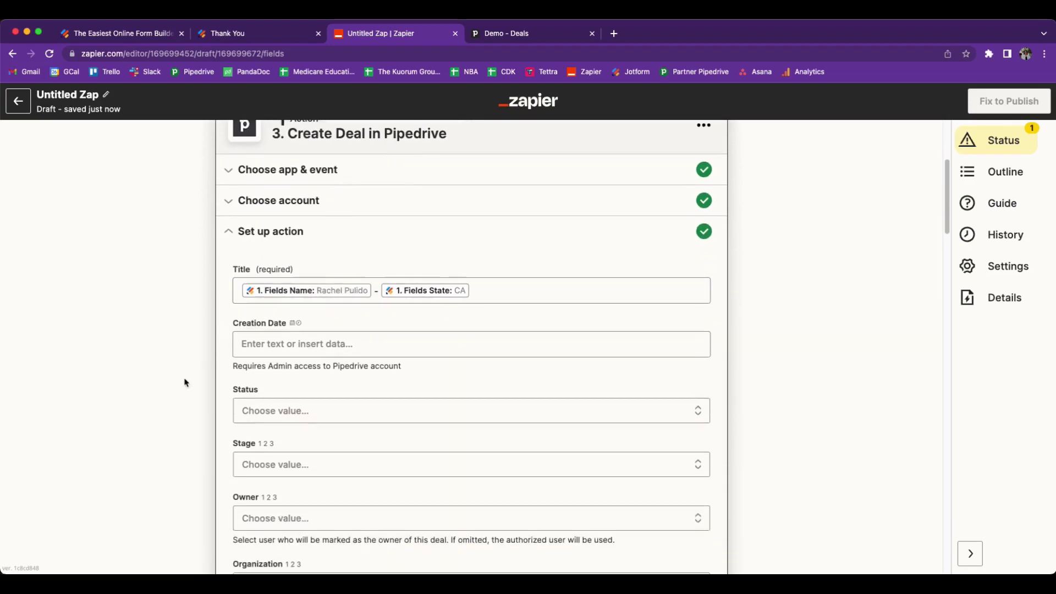
- Set the deal's Stage to Stage 1 (Demo)
click(290, 400)
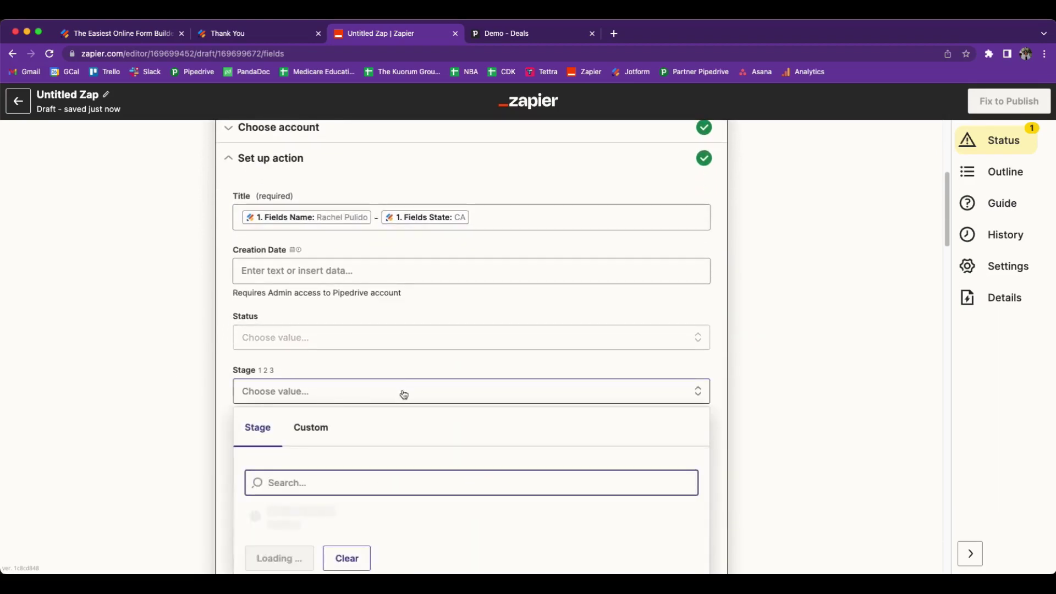
scroll(444, 400, down, 1)
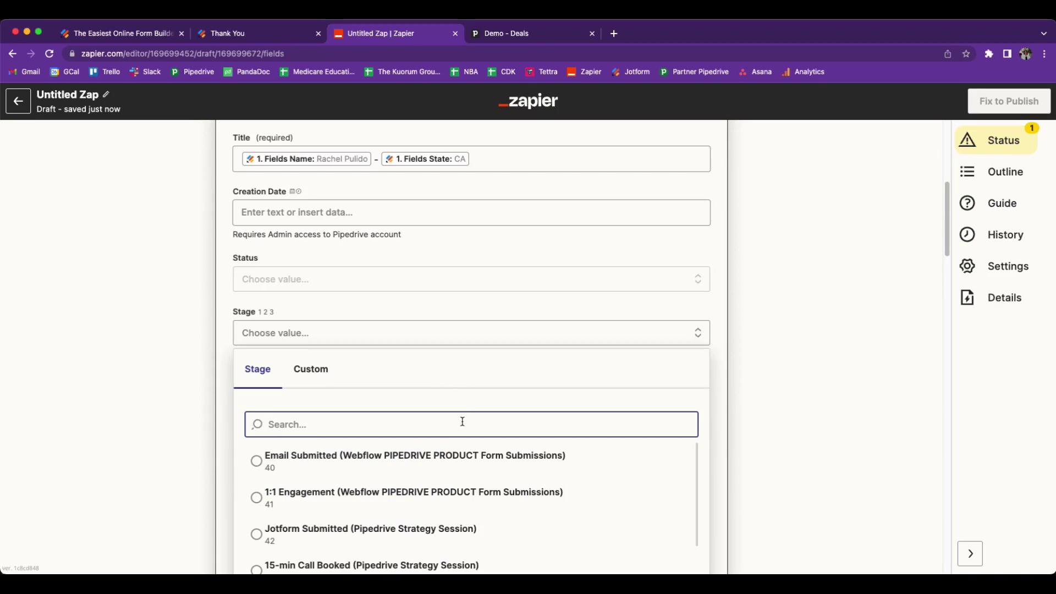
text(stage 1)
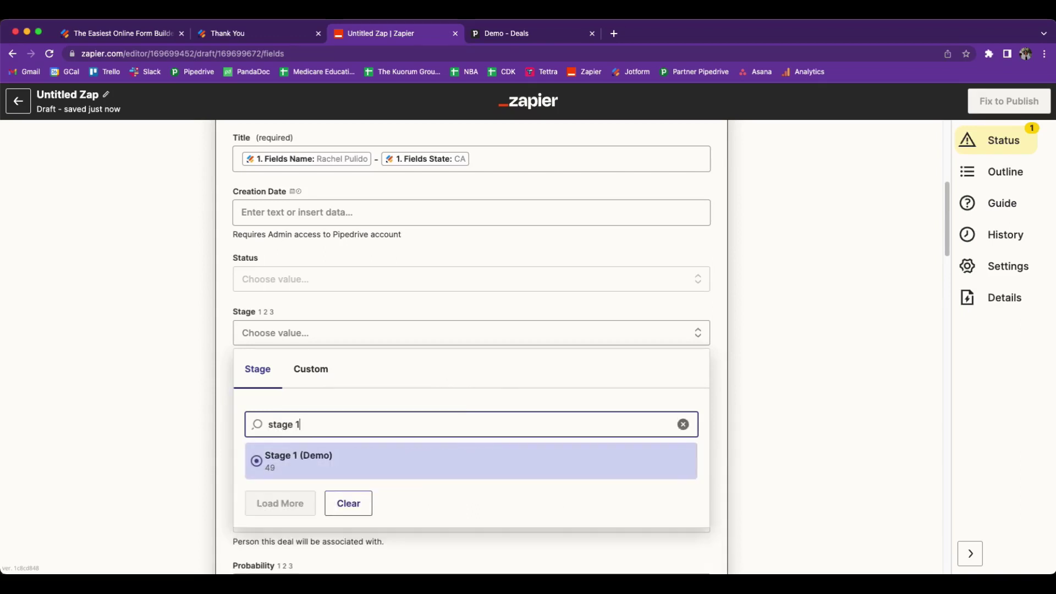
click(263, 463)
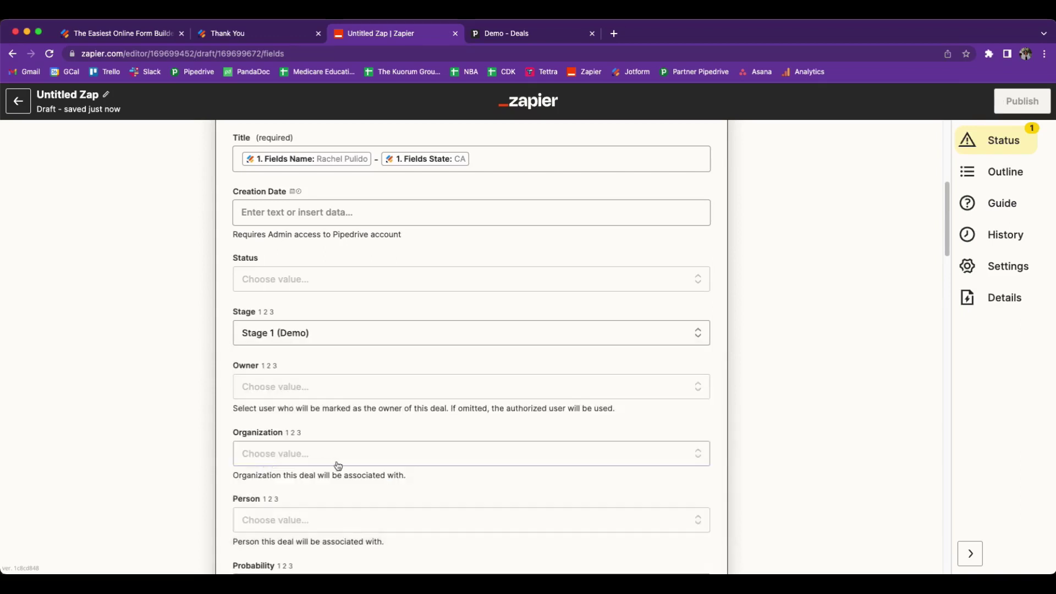
- Assign the matching connected Pipedrive user as the deal owner
scroll(200, 422, down, 1)
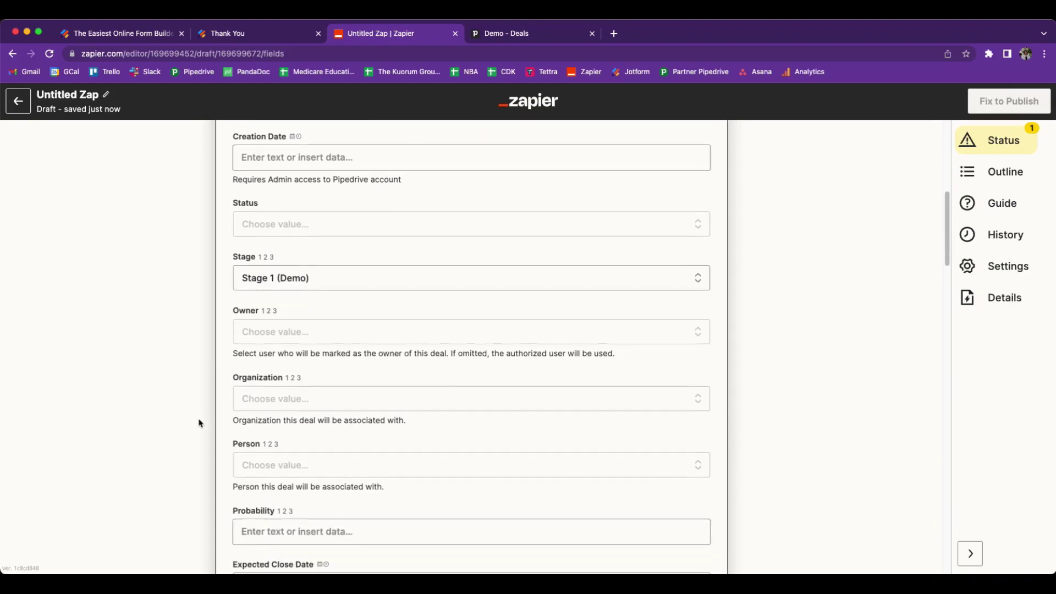
click(317, 331)
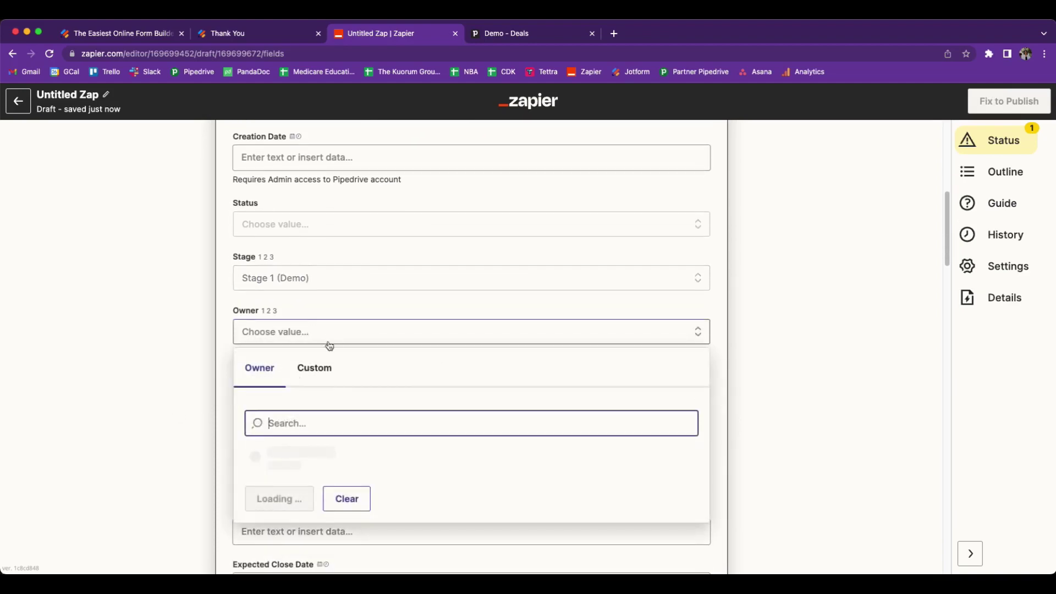
text(rachel)
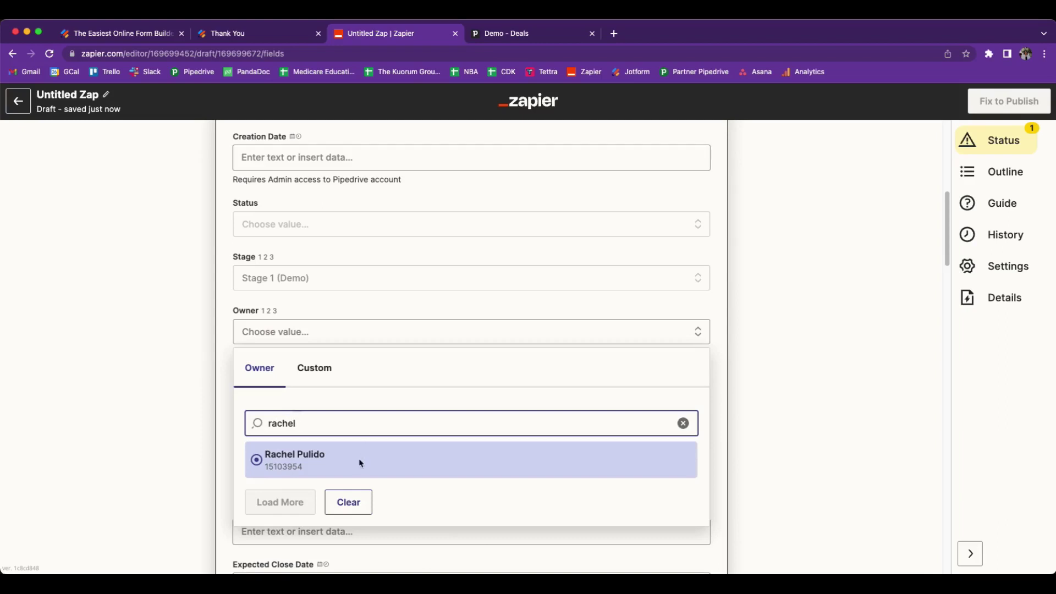
click(360, 463)
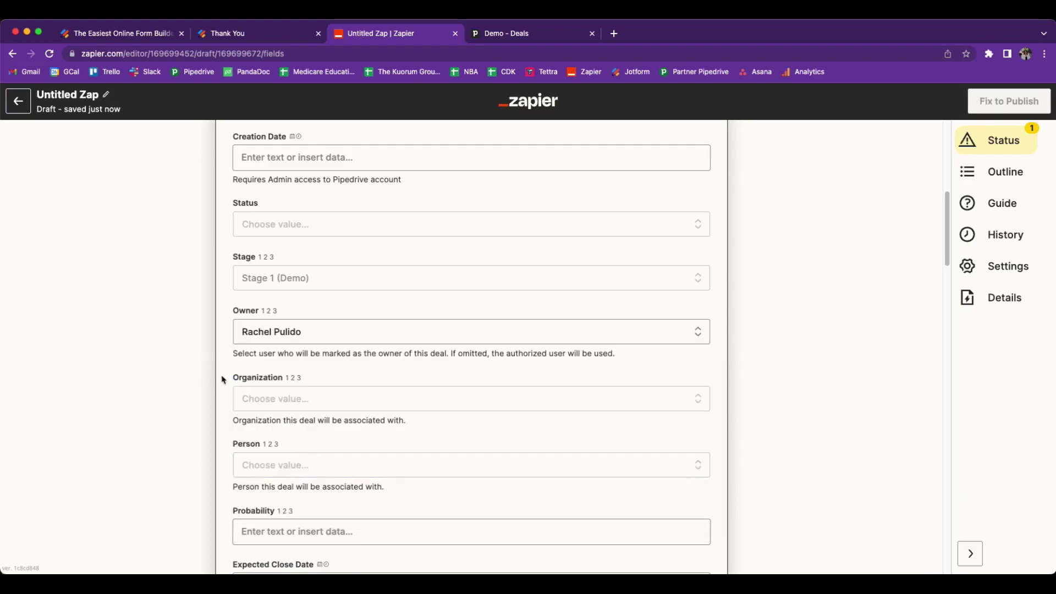
scroll(223, 378, down, 3)
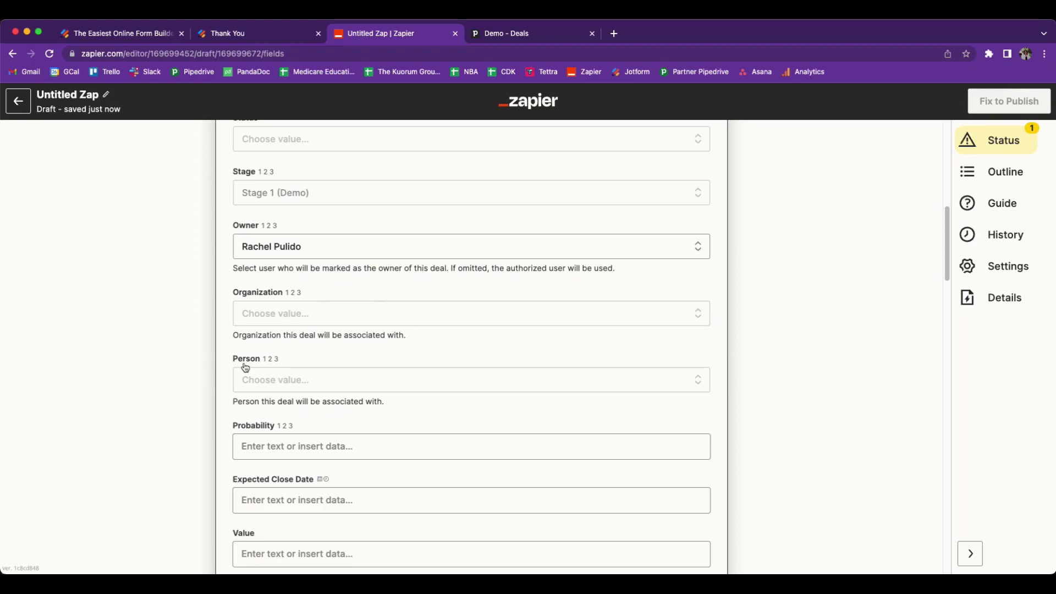
- Map the deal's Person to the 2. ID value from the Find Person in Pipedrive step
click(385, 388)
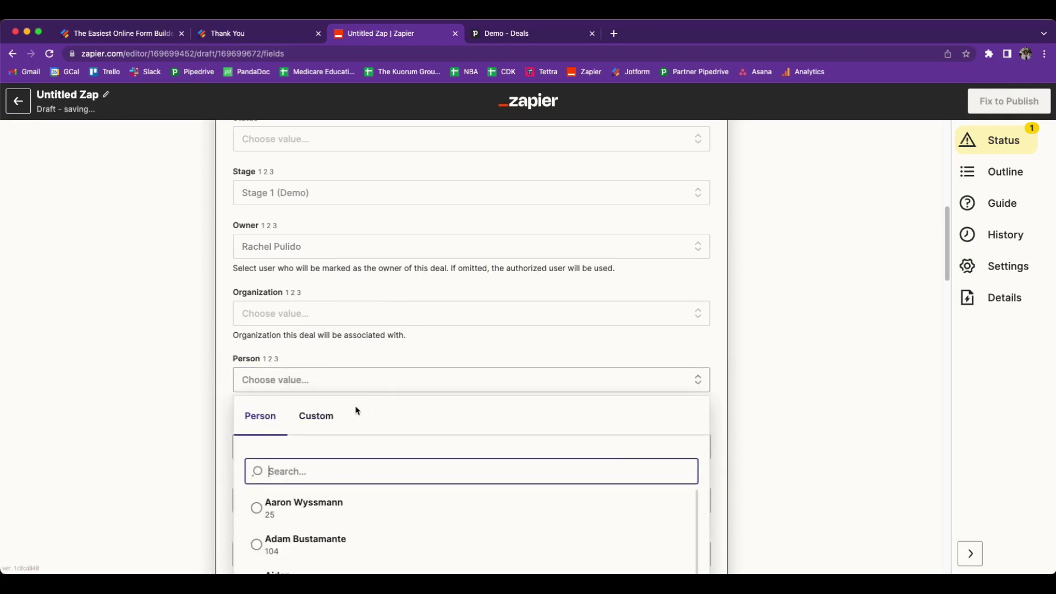
click(315, 416)
scroll(632, 450, down, 3)
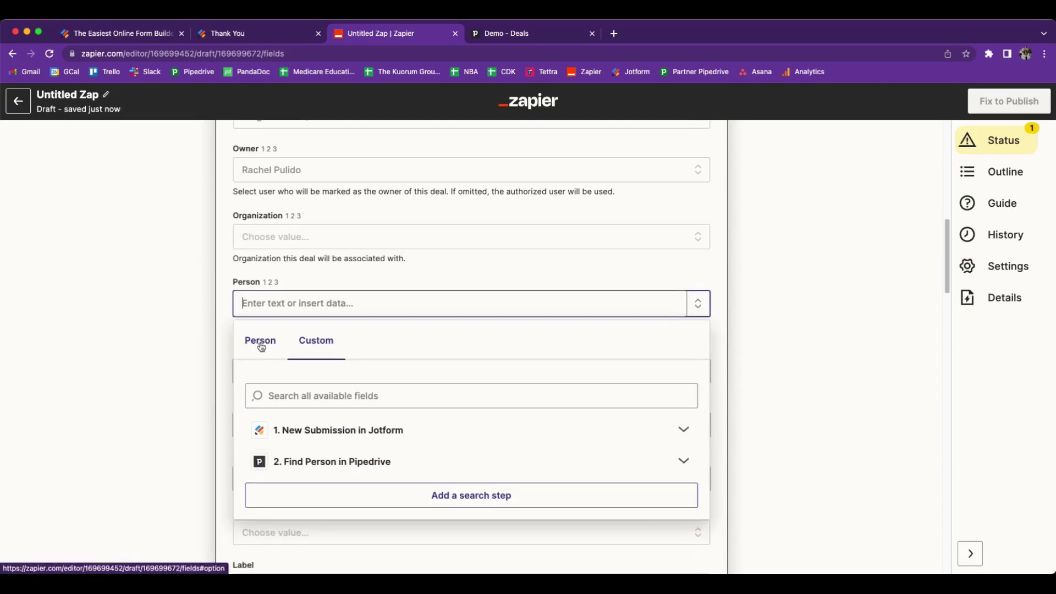
click(682, 463)
scroll(305, 467, down, 3)
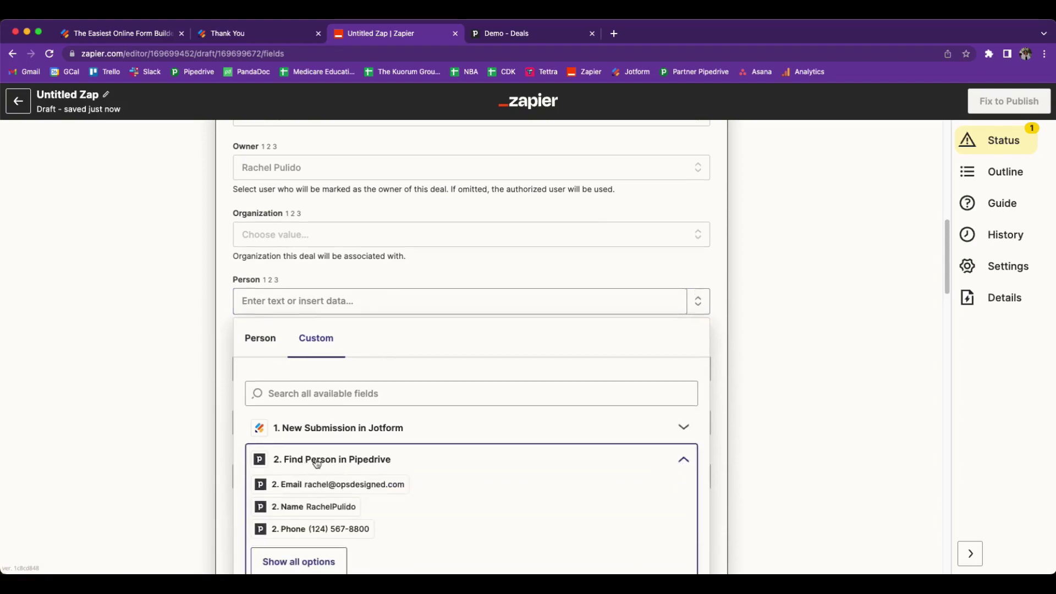
click(313, 486)
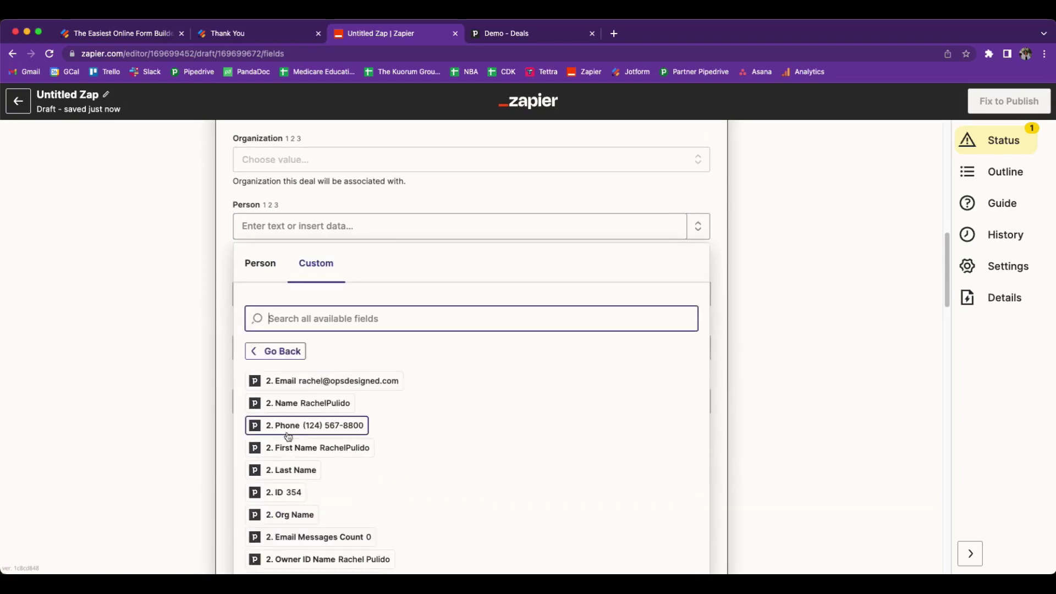
click(293, 500)
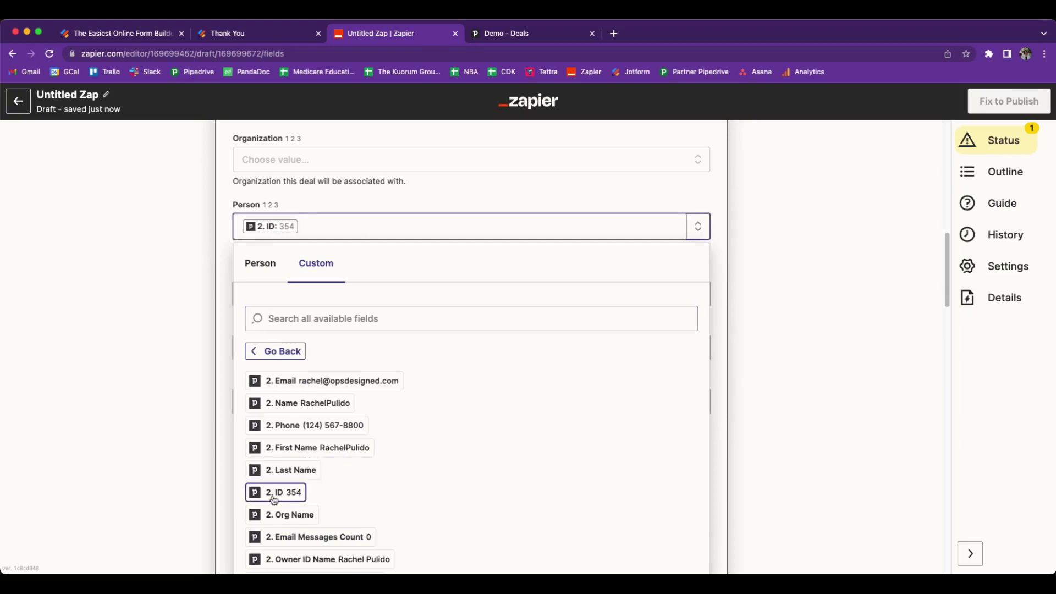
click(163, 369)
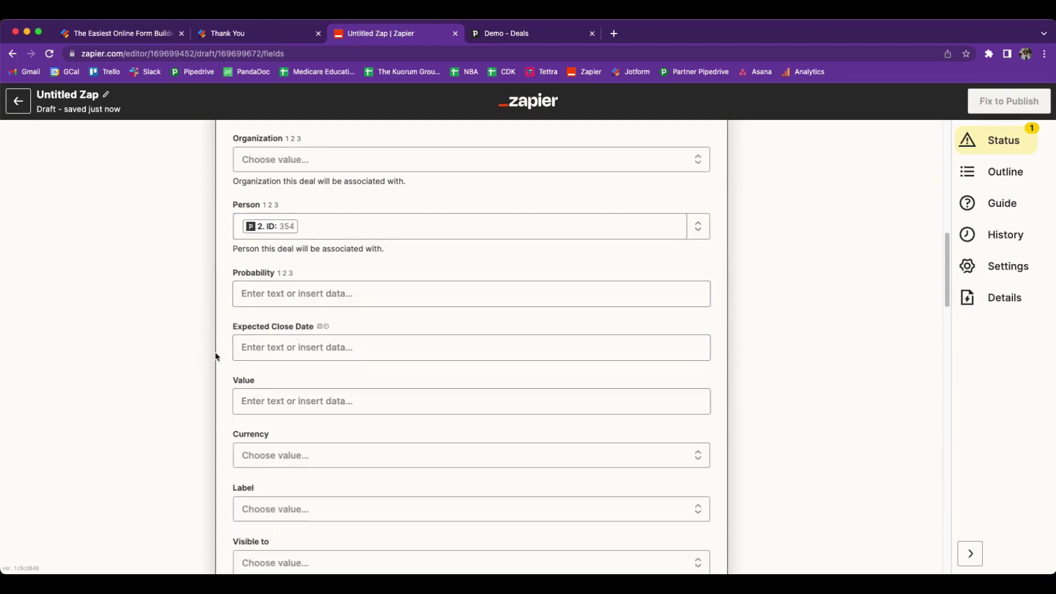
scroll(216, 357, down, 4)
scroll(215, 358, down, 5)
scroll(216, 359, down, 5)
scroll(216, 359, down, 13)
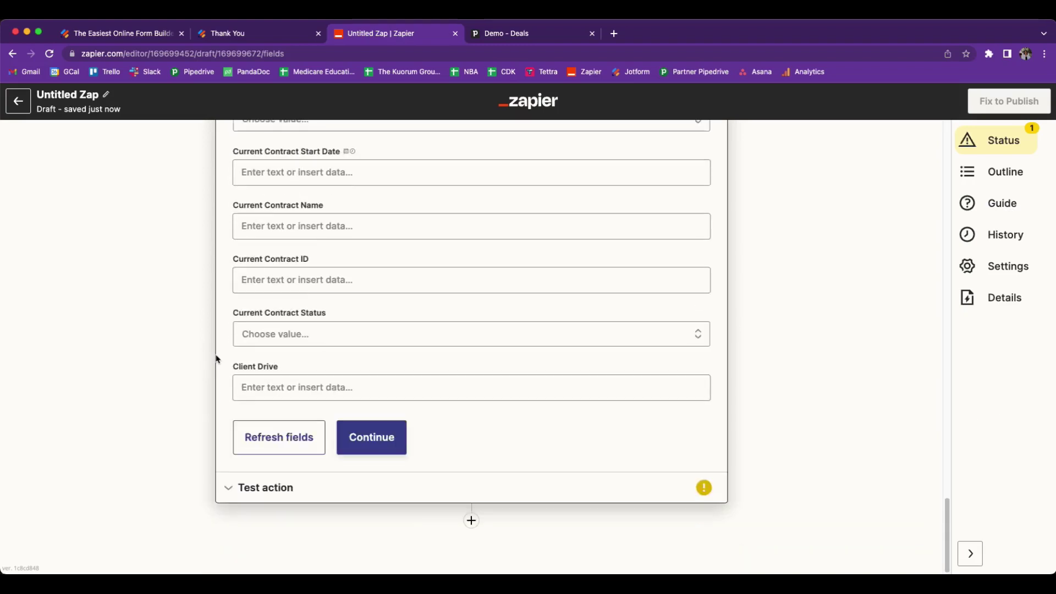
- Test the Create Deal step, then publish the Zap and turn it on
click(403, 441)
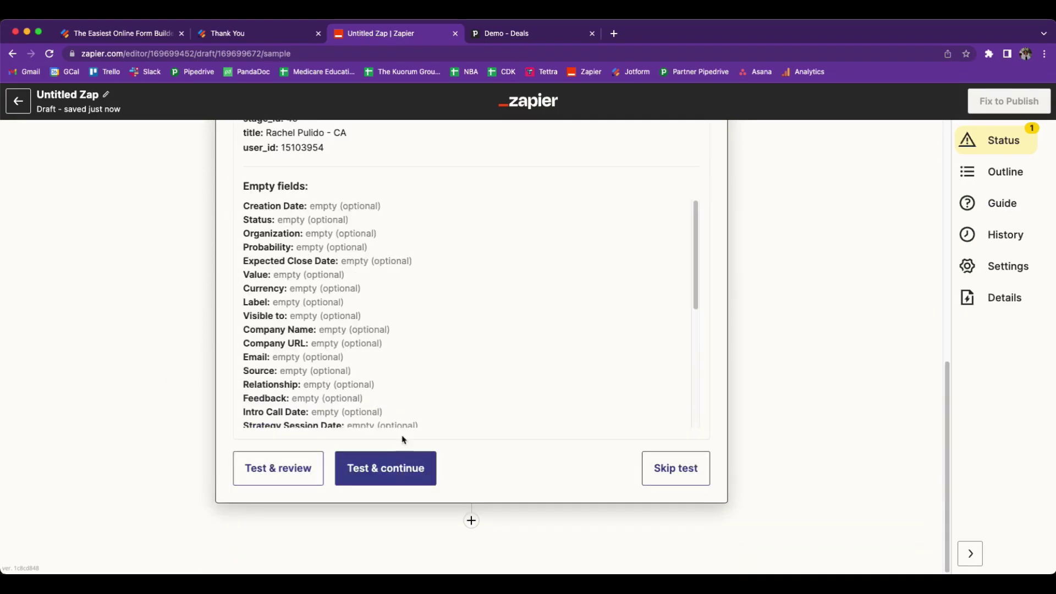
click(379, 469)
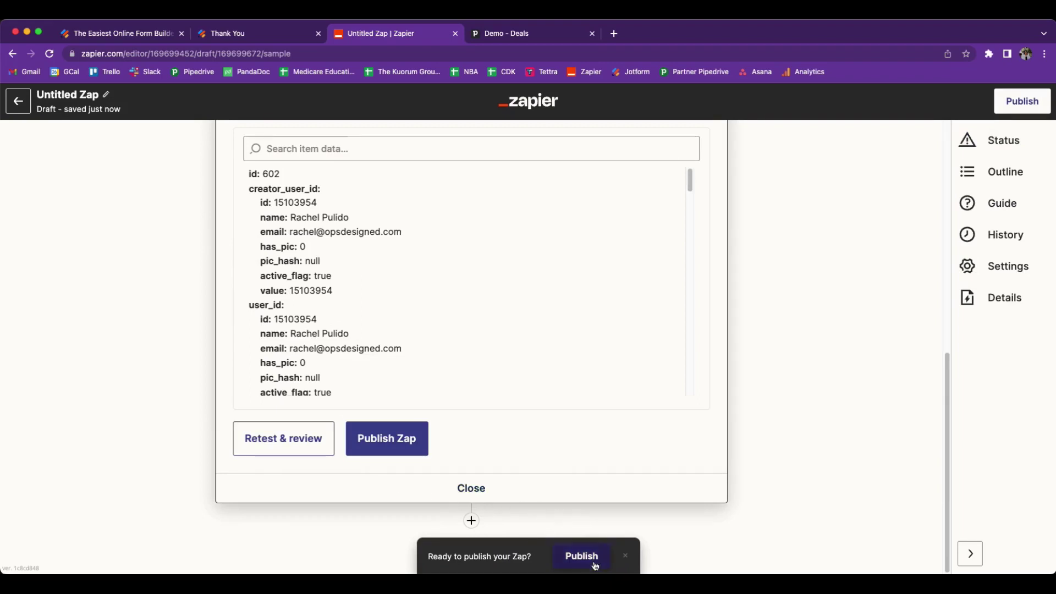
click(582, 557)
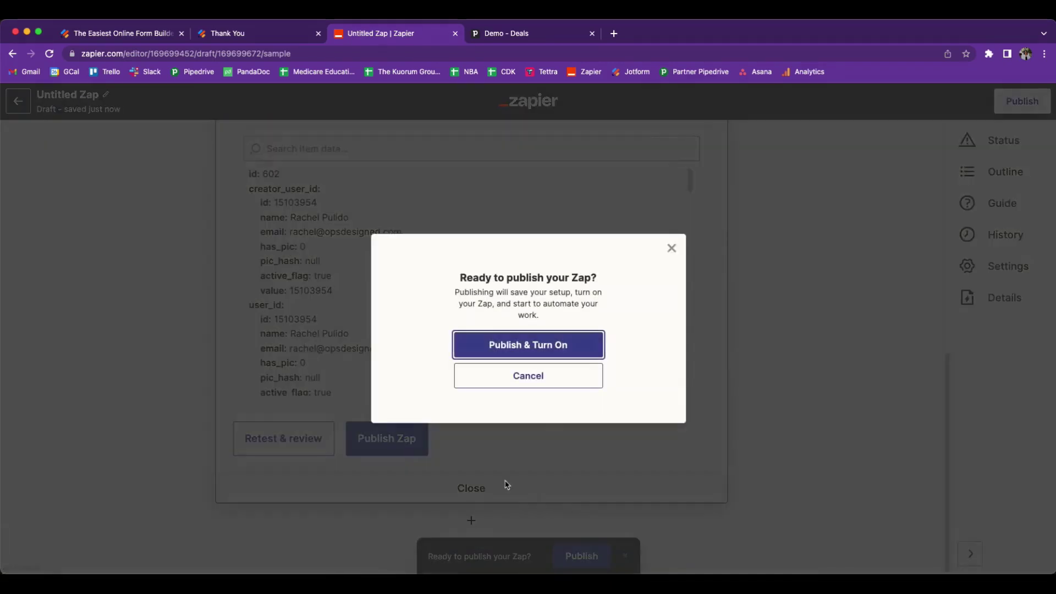
click(550, 352)
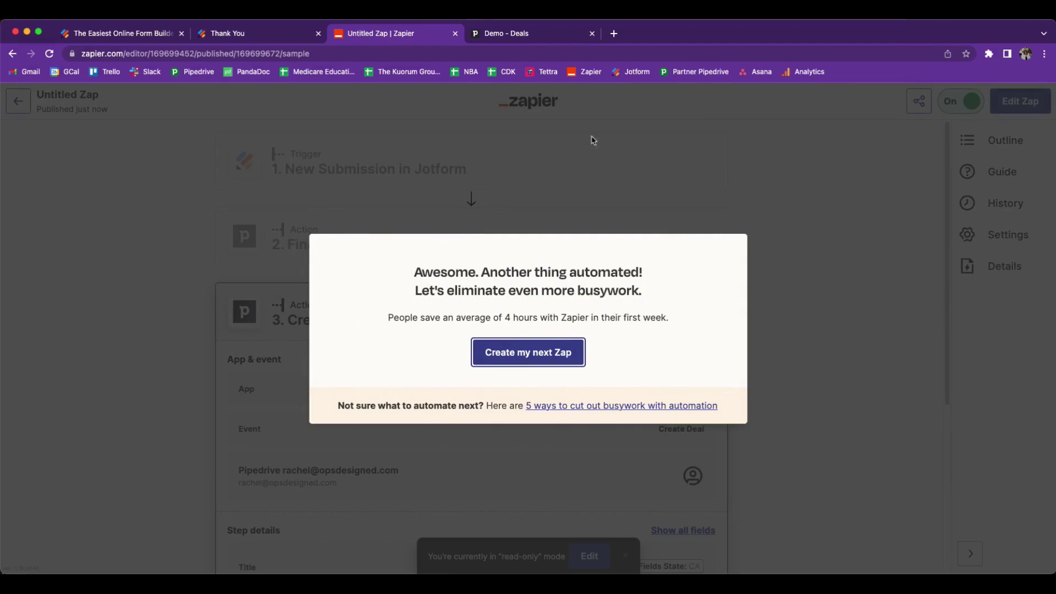
- Inspect the new Stage 1 deal and its linked person in Pipedrive, then return to the Demo pipeline
click(524, 40)
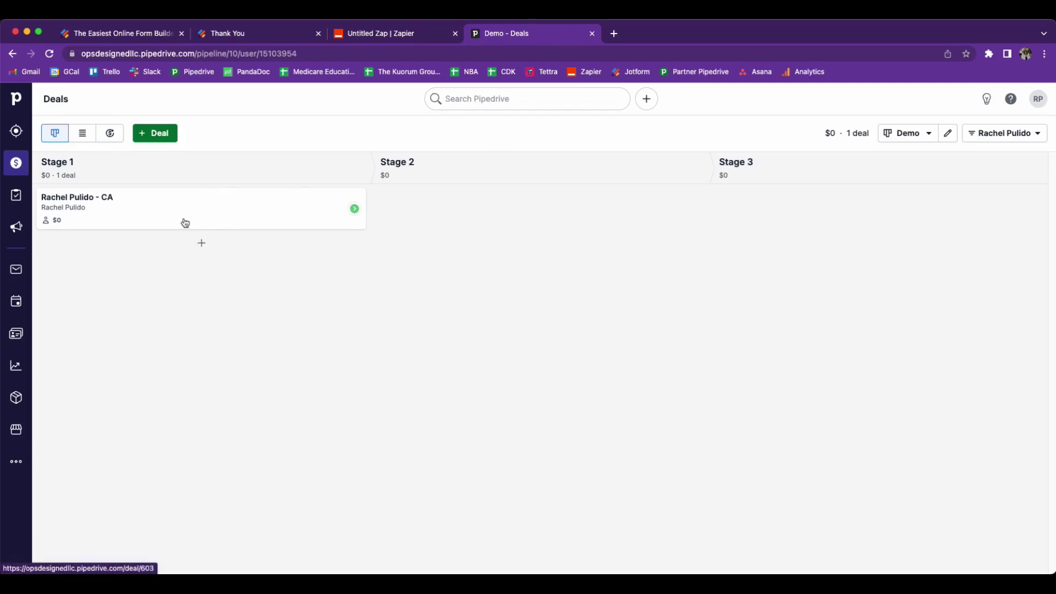
click(115, 220)
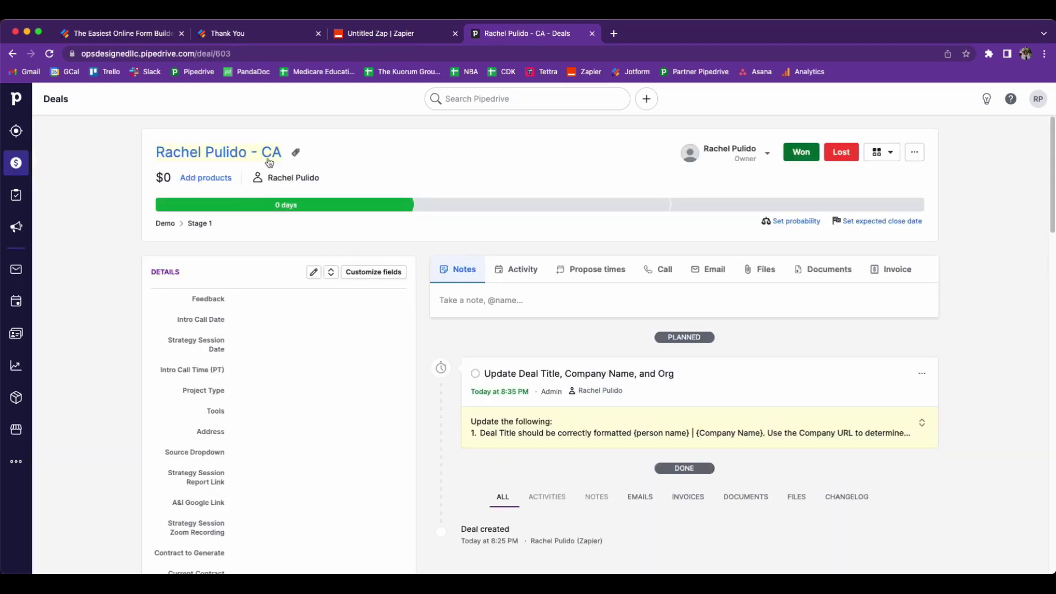
scroll(338, 303, down, 10)
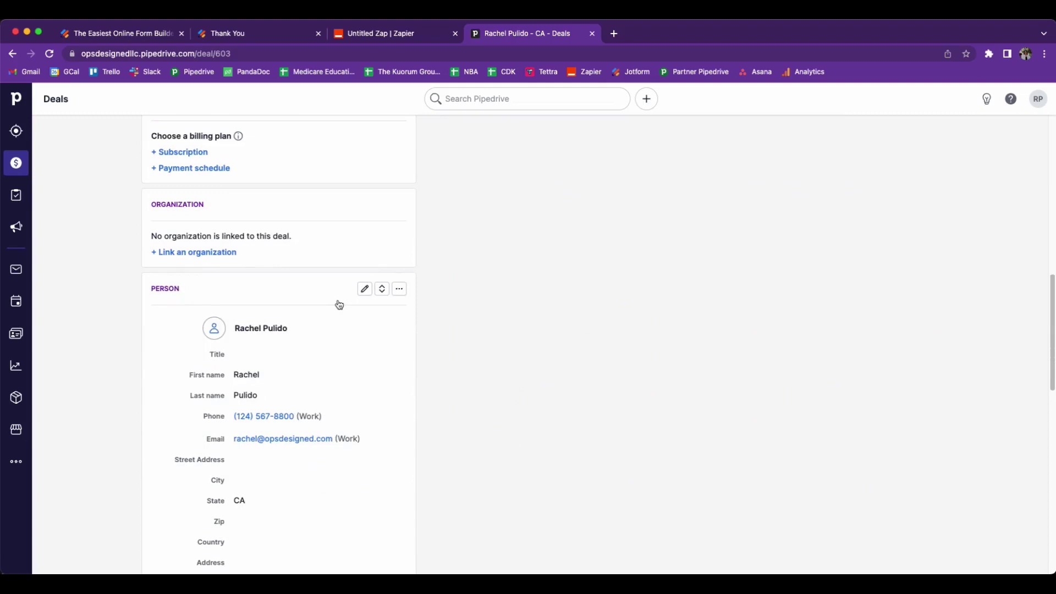
mouse_move(319, 329)
scroll(300, 347, down, 1)
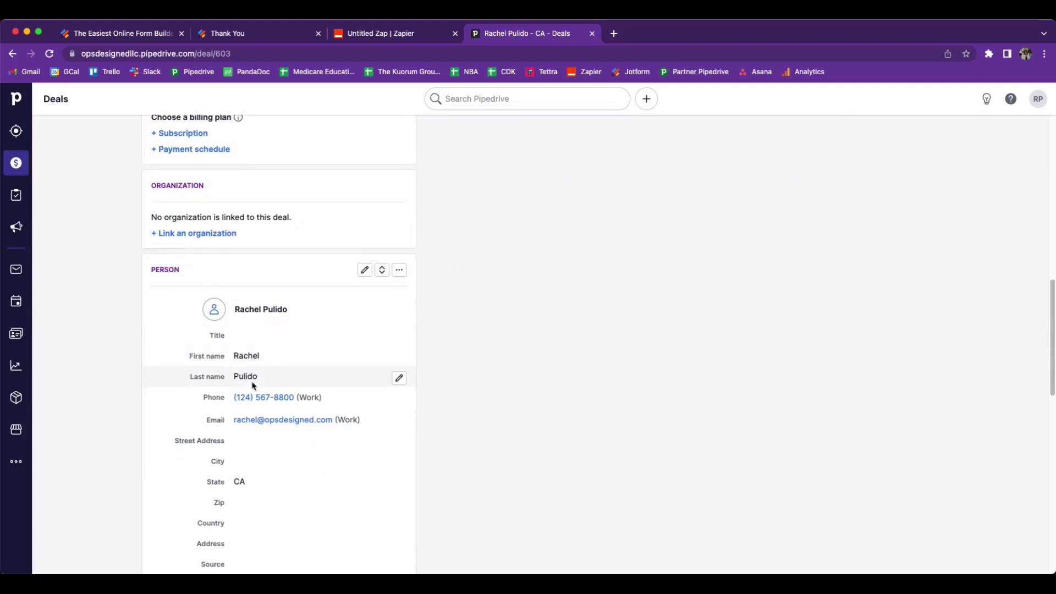
scroll(363, 373, down, 3)
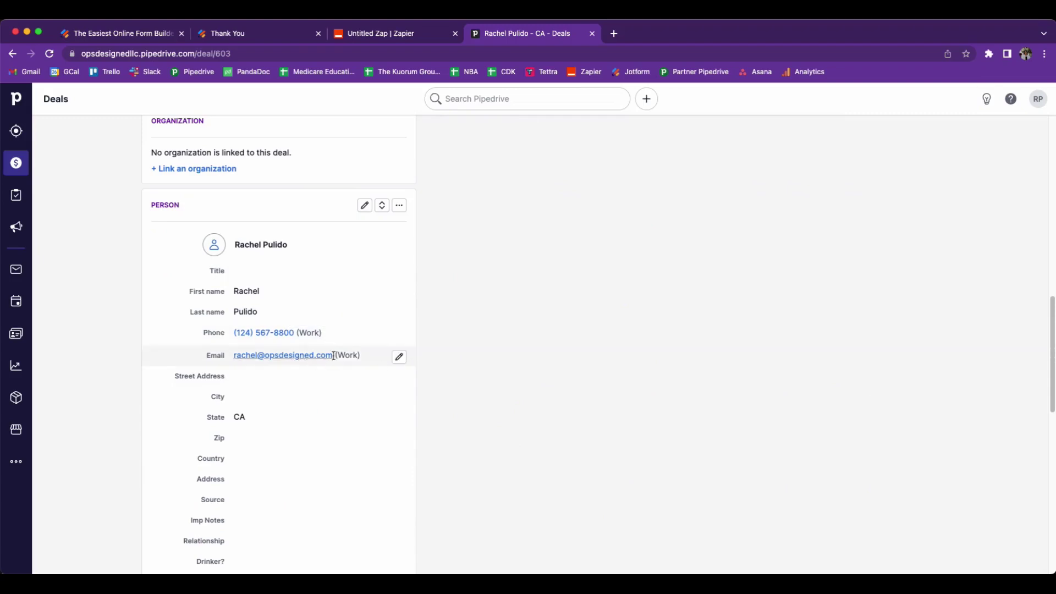
scroll(374, 360, down, 6)
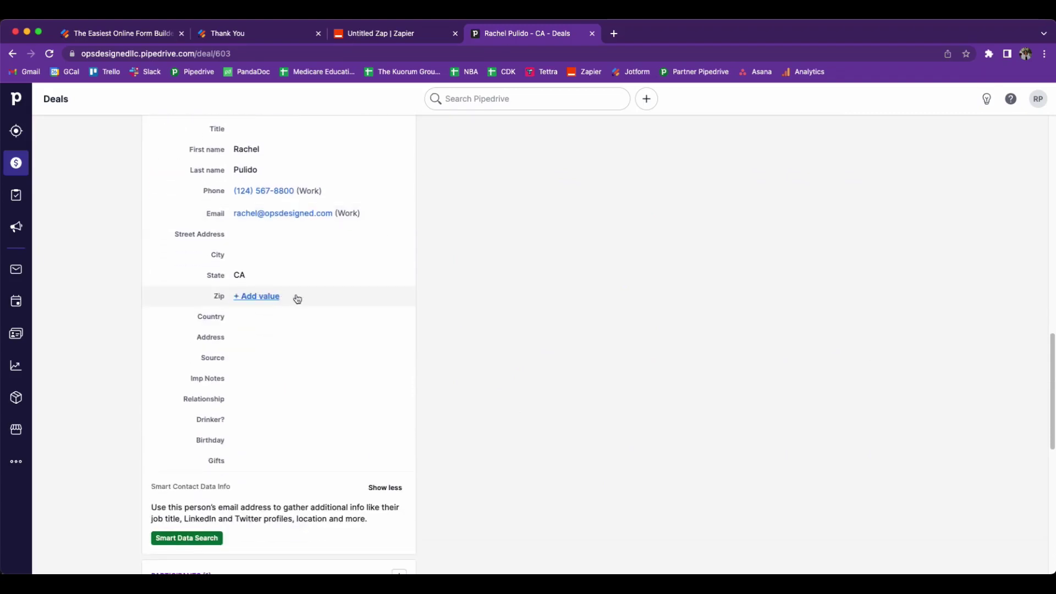
scroll(456, 368, down, 12)
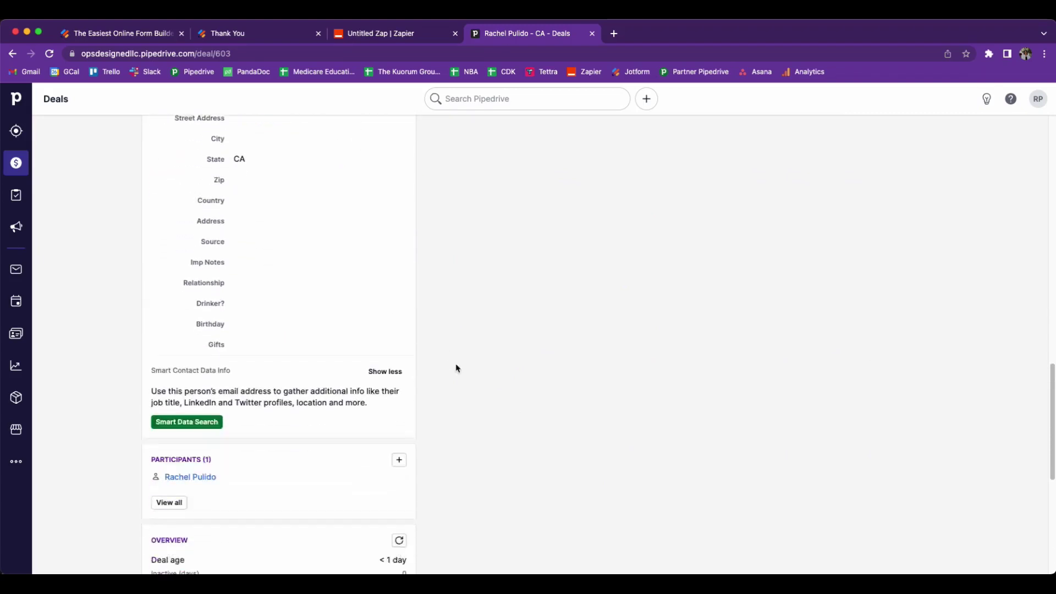
scroll(456, 368, up, 20)
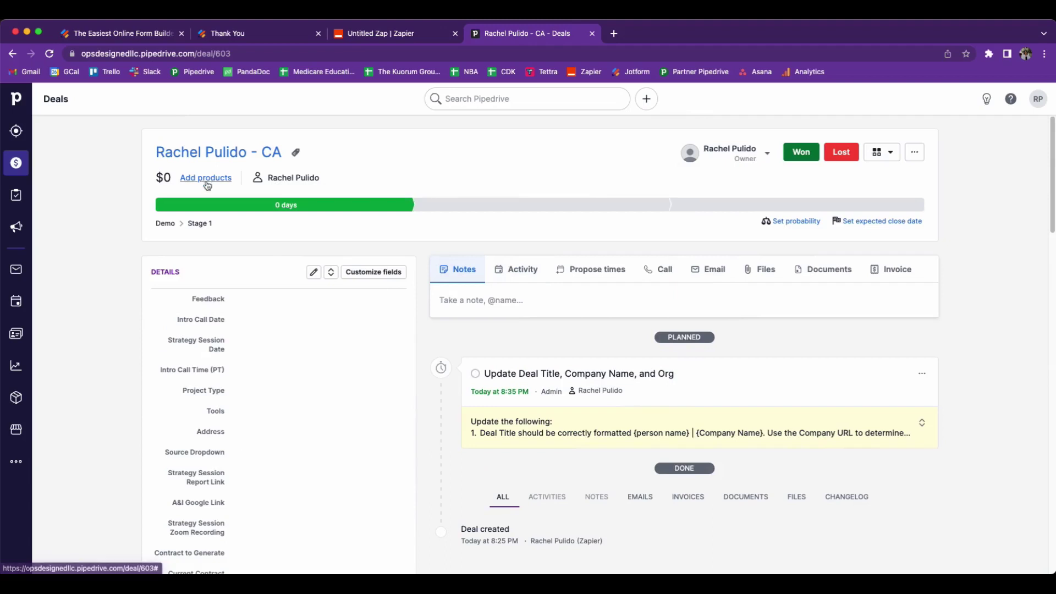
click(16, 163)
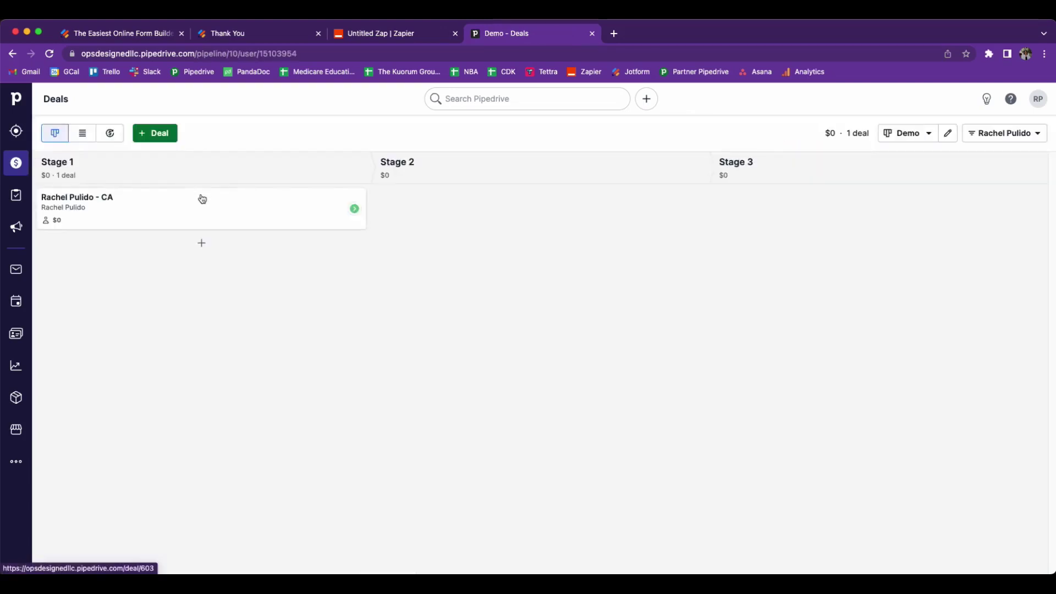